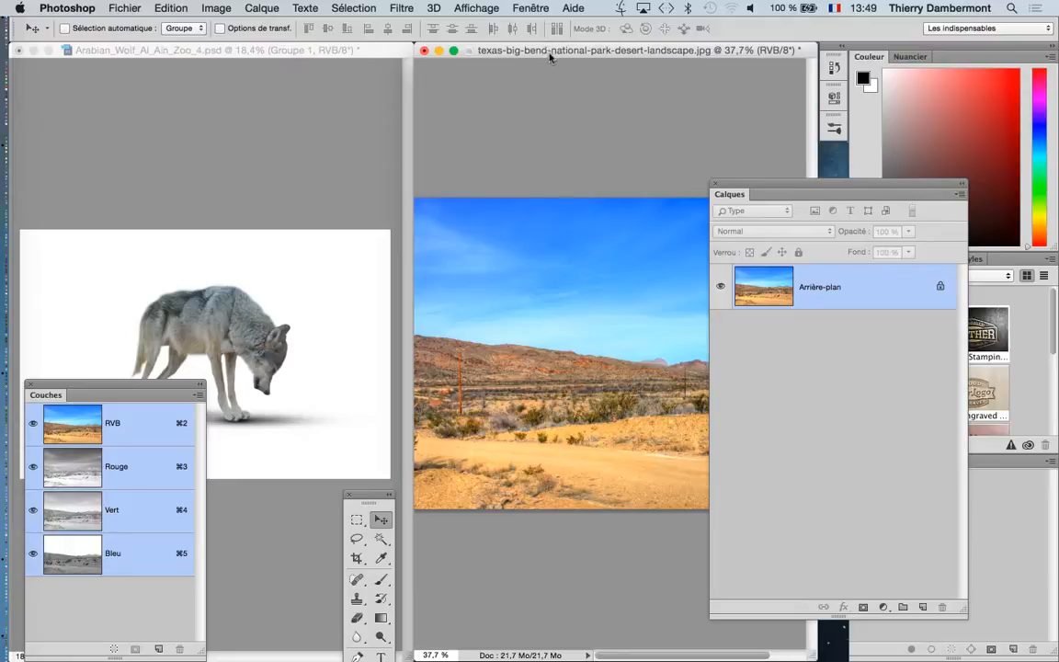
# Check the desert landscape's pixel dimensions in the Image Size settings and leave them unchanged
pyautogui.click(208, 9)
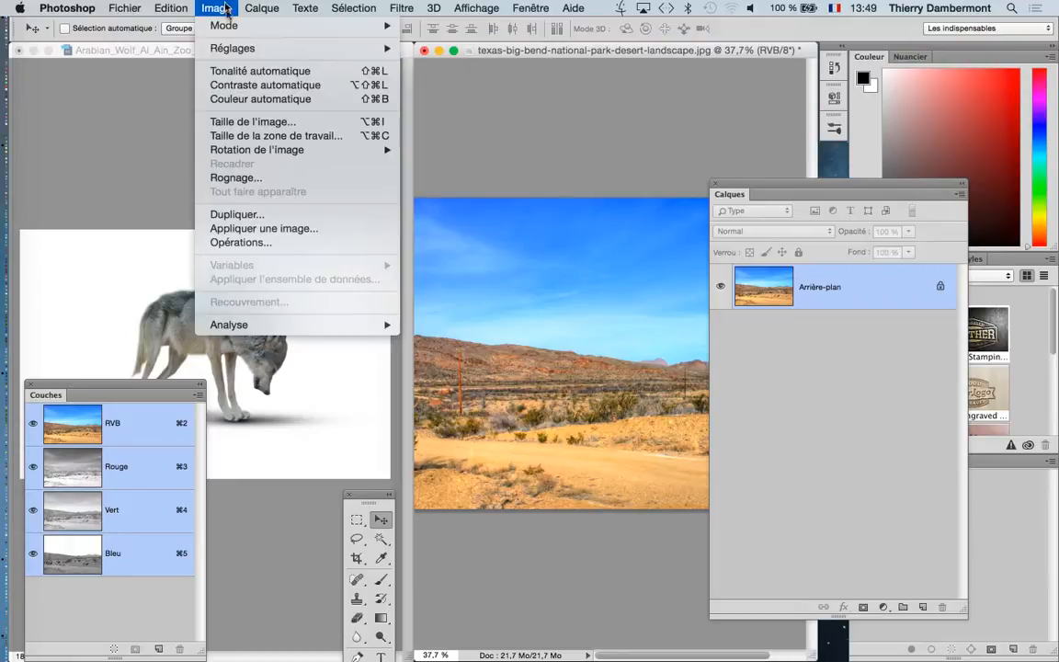
pyautogui.click(257, 122)
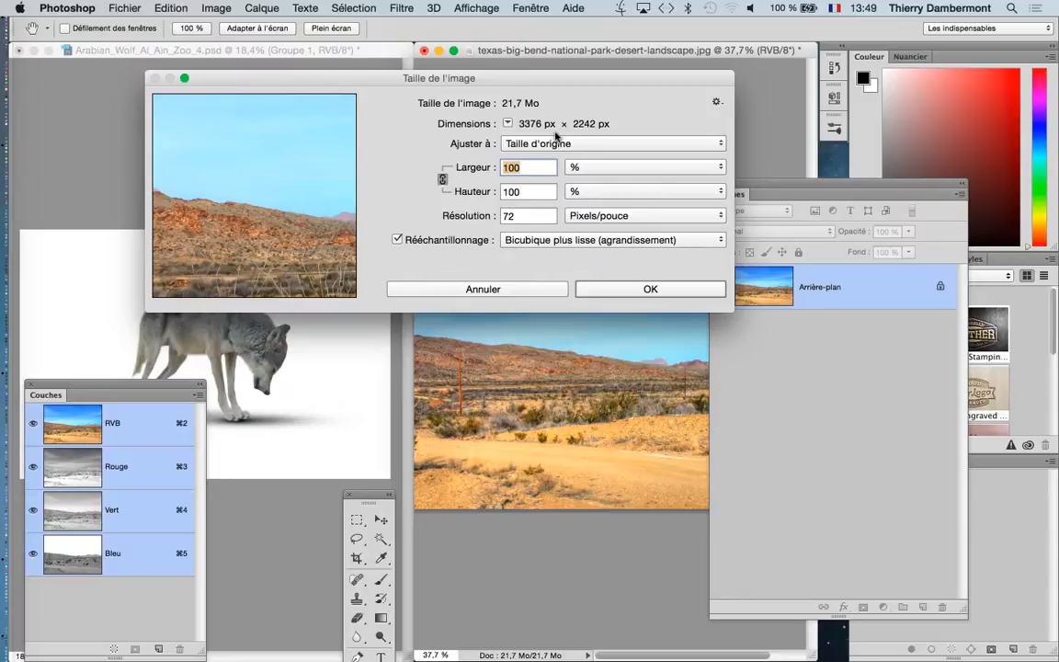
pyautogui.press('alt')
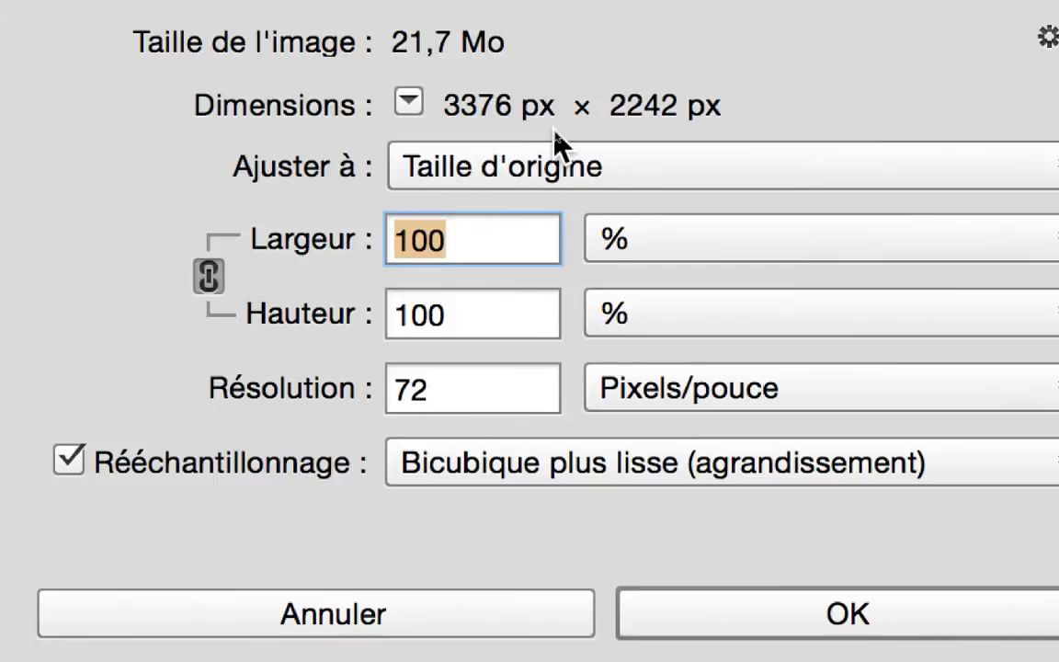
pyautogui.press('alt')
pyautogui.click(312, 617)
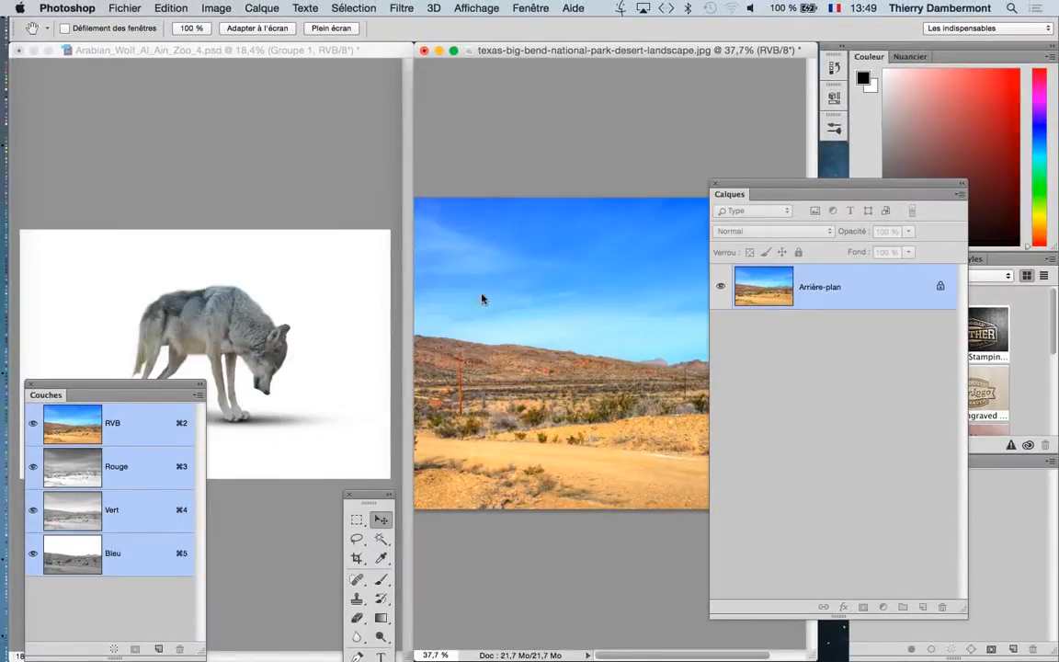
# Try placing the wolf's Groupe 1 on the desert landscape at its original size, and discard that copy
pyautogui.moveTo(367, 501); pyautogui.dragTo(281, 491)
pyautogui.click(239, 329)
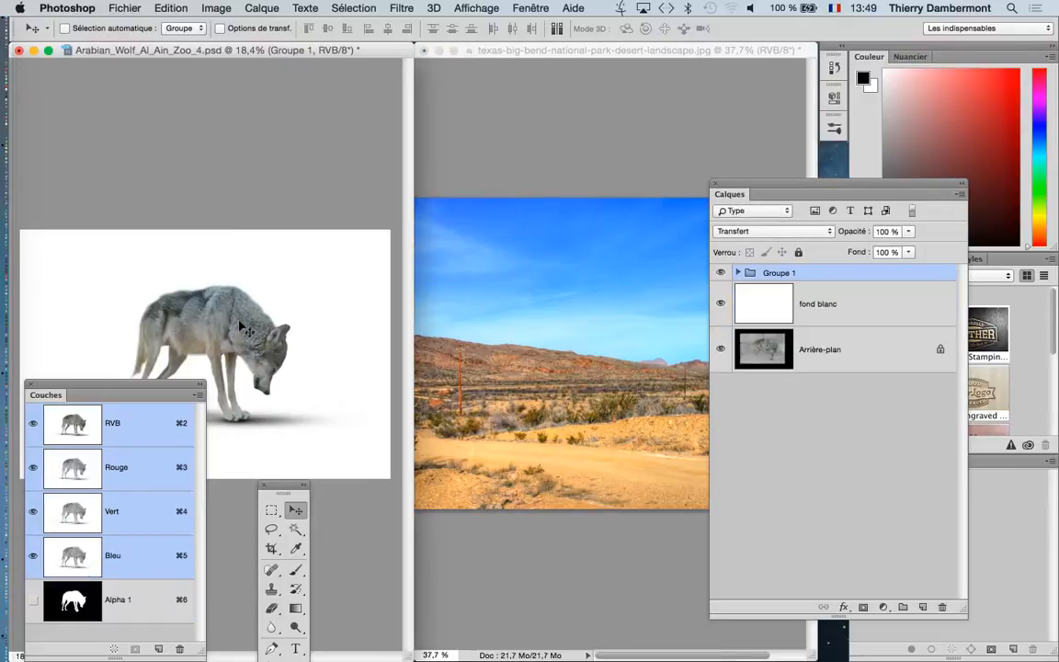
pyautogui.moveTo(340, 347); pyautogui.dragTo(524, 388)
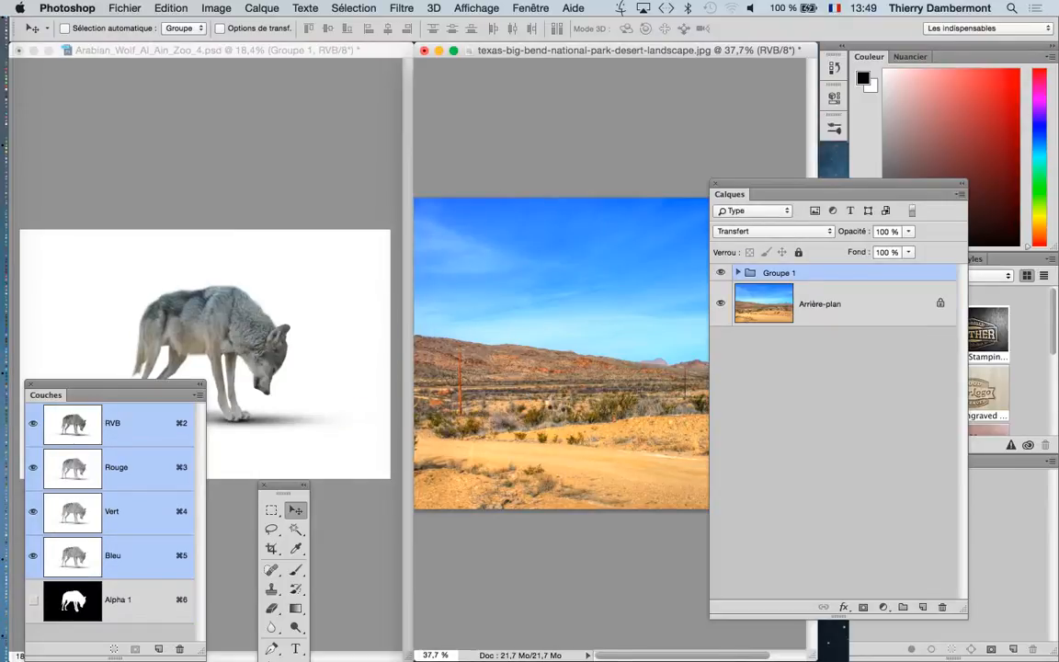
pyautogui.moveTo(599, 352); pyautogui.dragTo(687, 306)
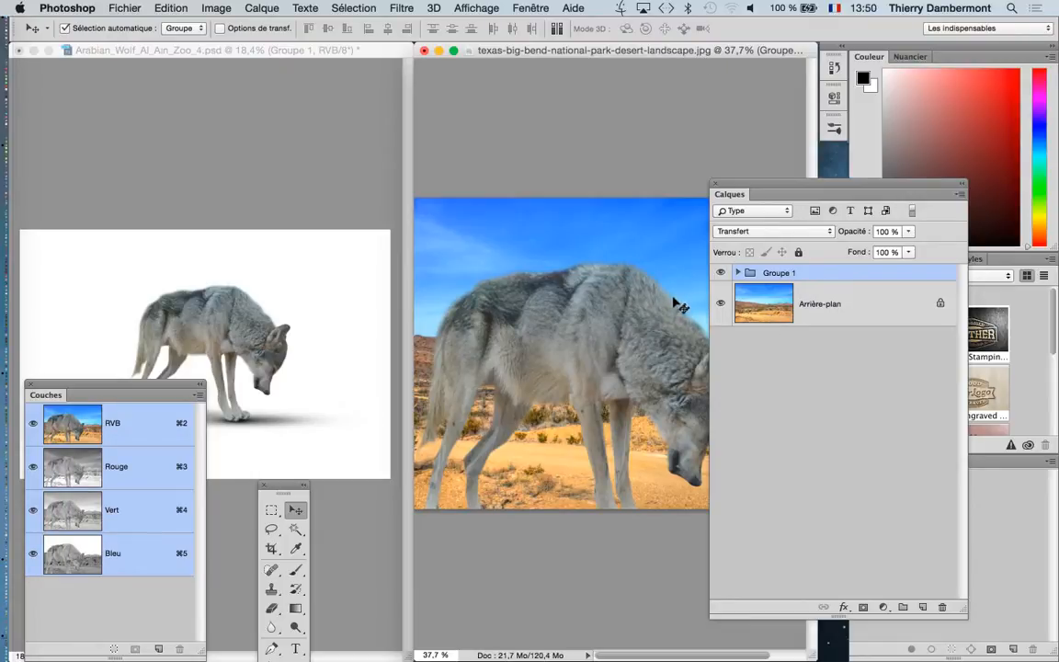
pyautogui.moveTo(772, 184); pyautogui.dragTo(811, 150)
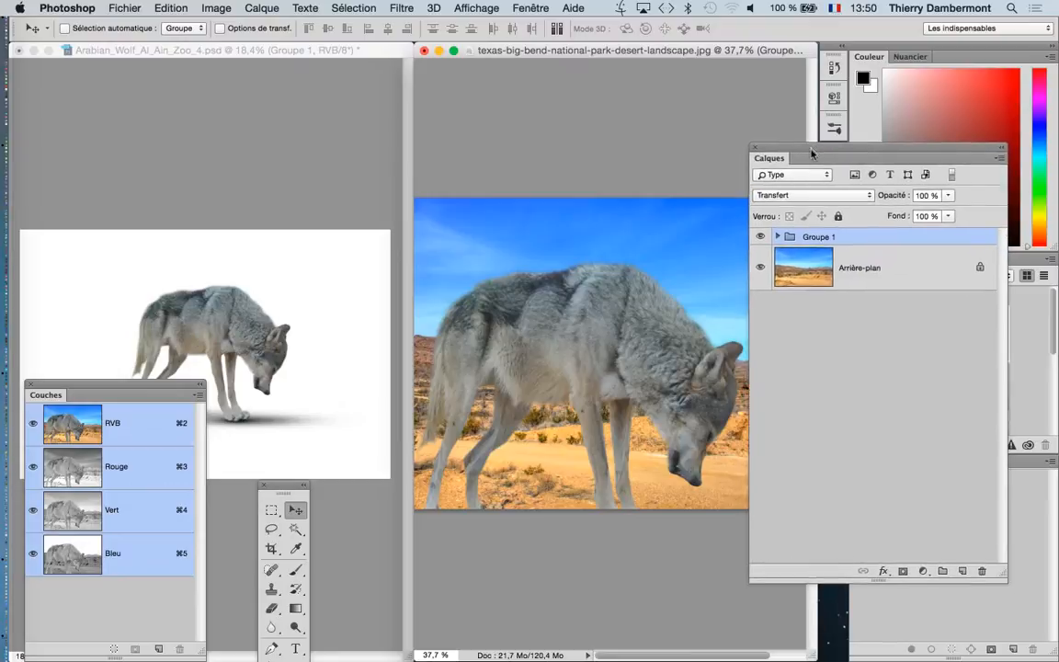
pyautogui.moveTo(834, 239); pyautogui.dragTo(979, 571)
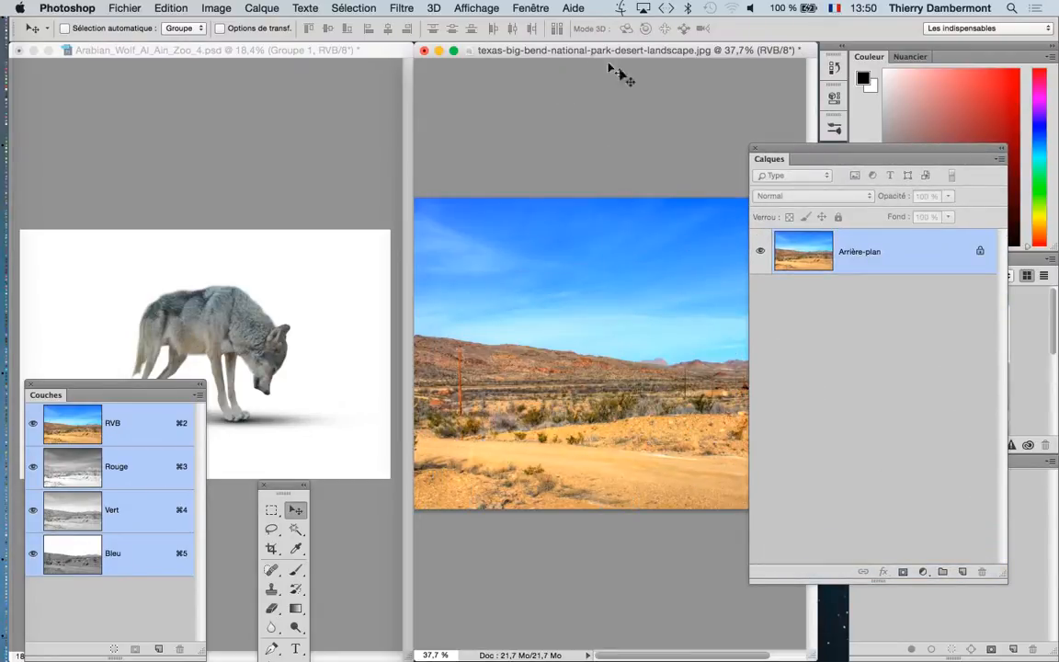
# Enlarge the desert landscape image to 200% in width and height
pyautogui.click(215, 7)
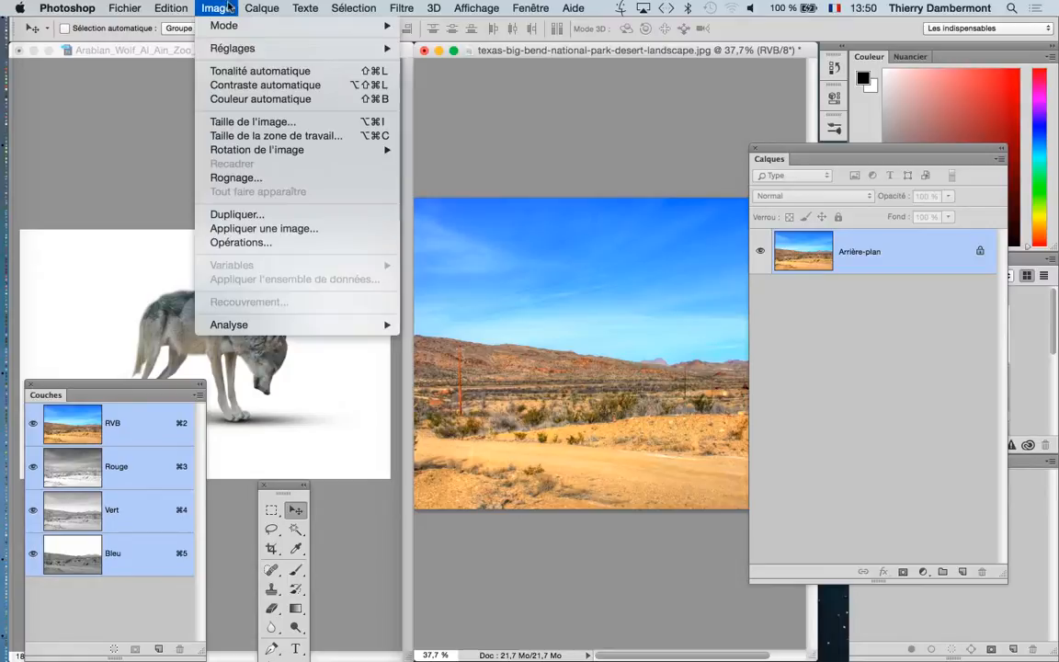
pyautogui.click(261, 126)
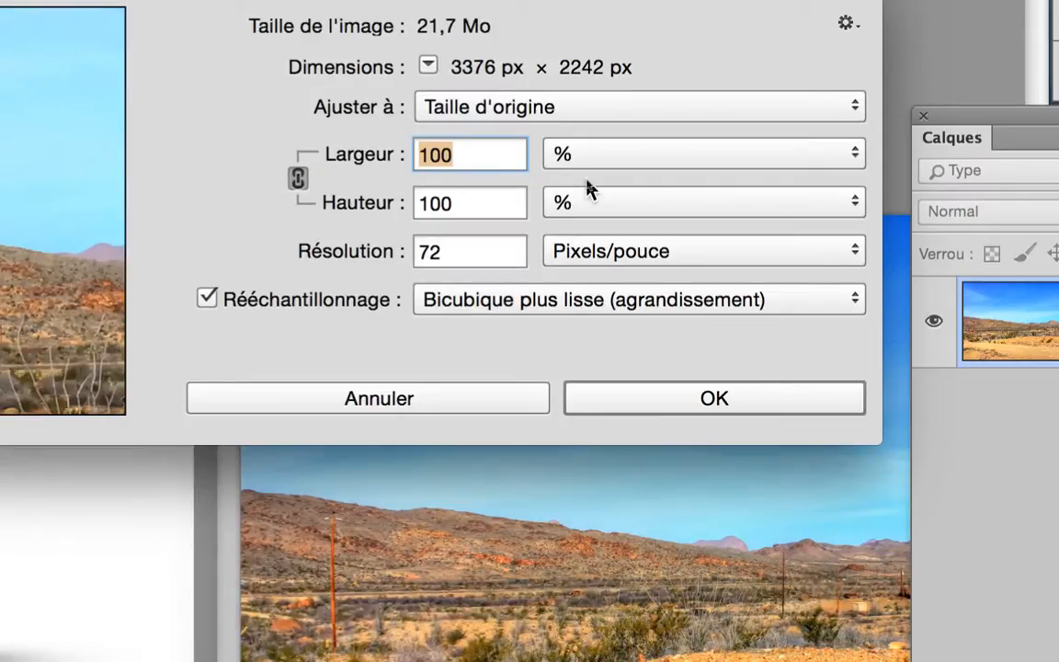
pyautogui.write('200')
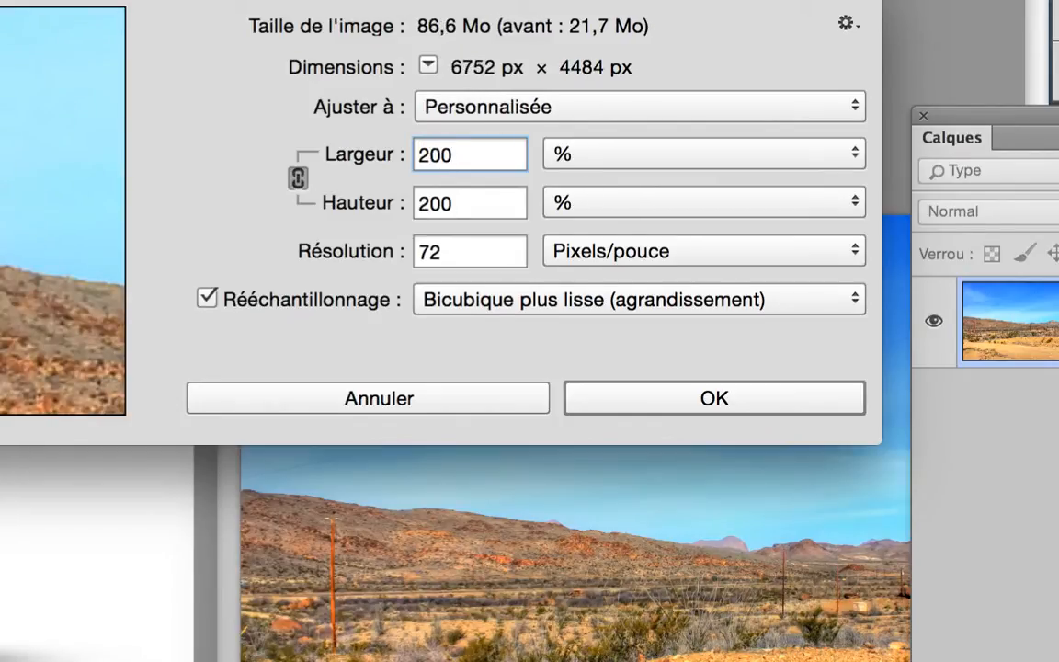
pyautogui.press('alt')
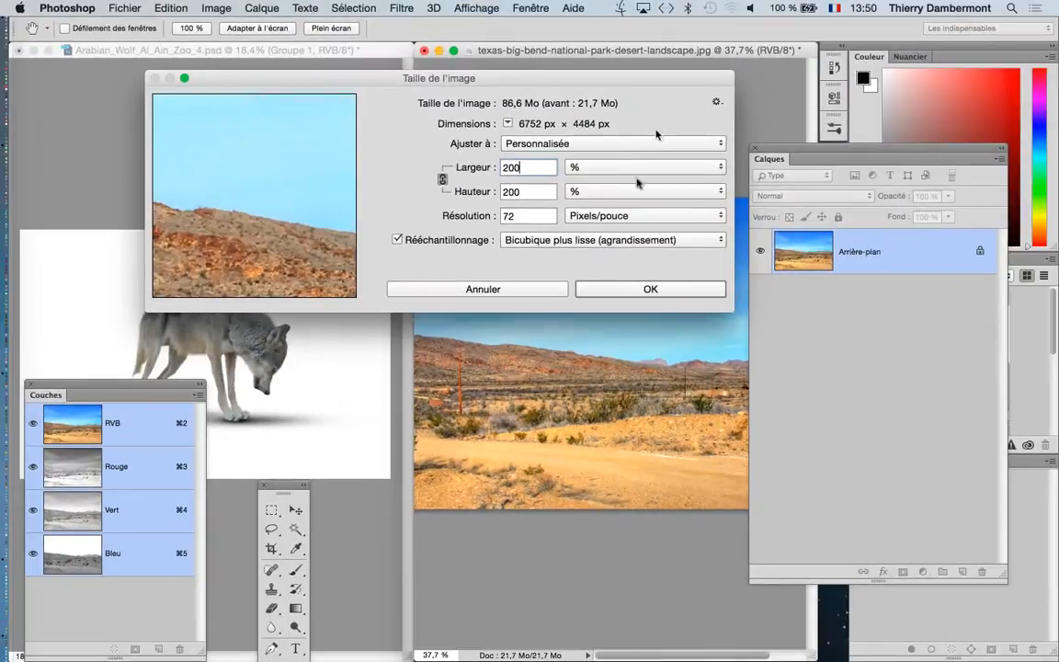
pyautogui.click(638, 287)
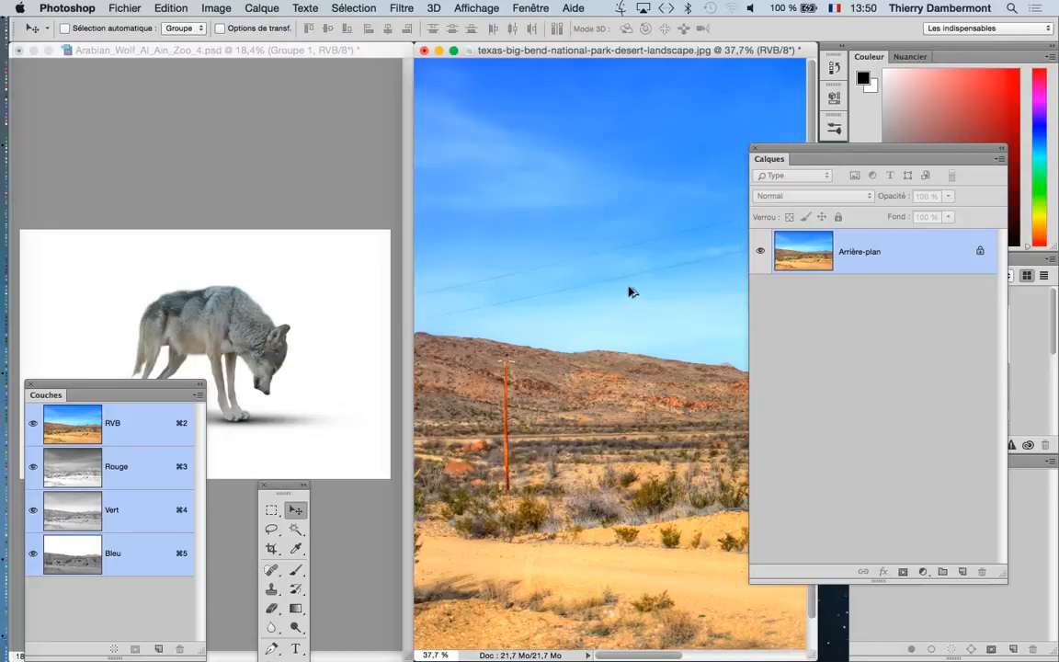
# Copy Groupe 1 from the wolf document into the enlarged desert landscape, standing the wolf on the dirt road
pyautogui.scroll(-5, 630, 292)
pyautogui.click(268, 165)
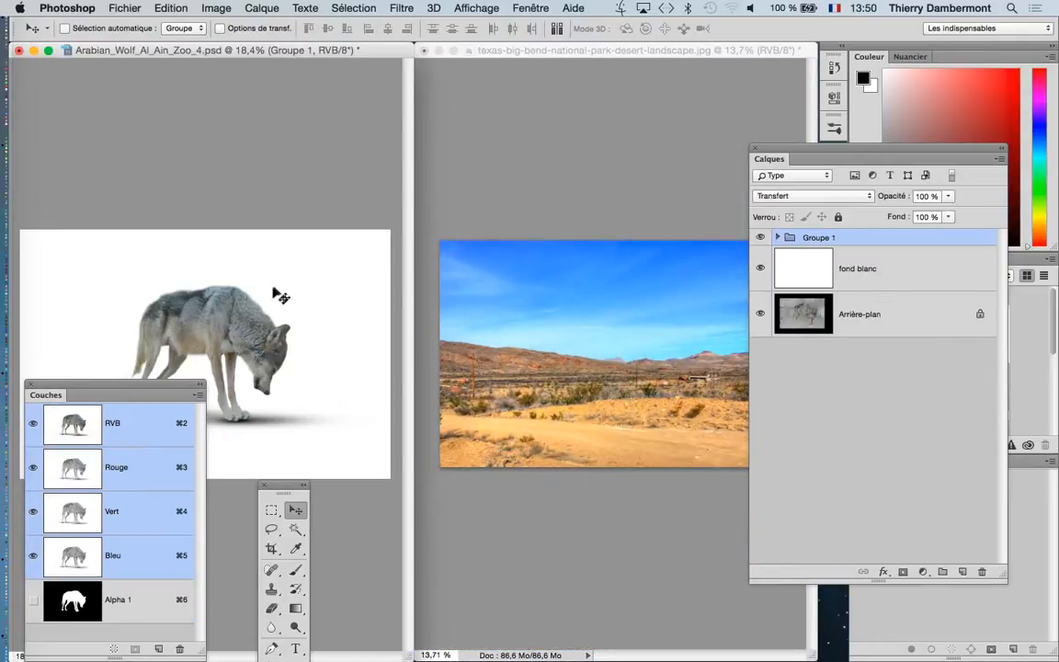
pyautogui.moveTo(293, 336); pyautogui.dragTo(575, 379)
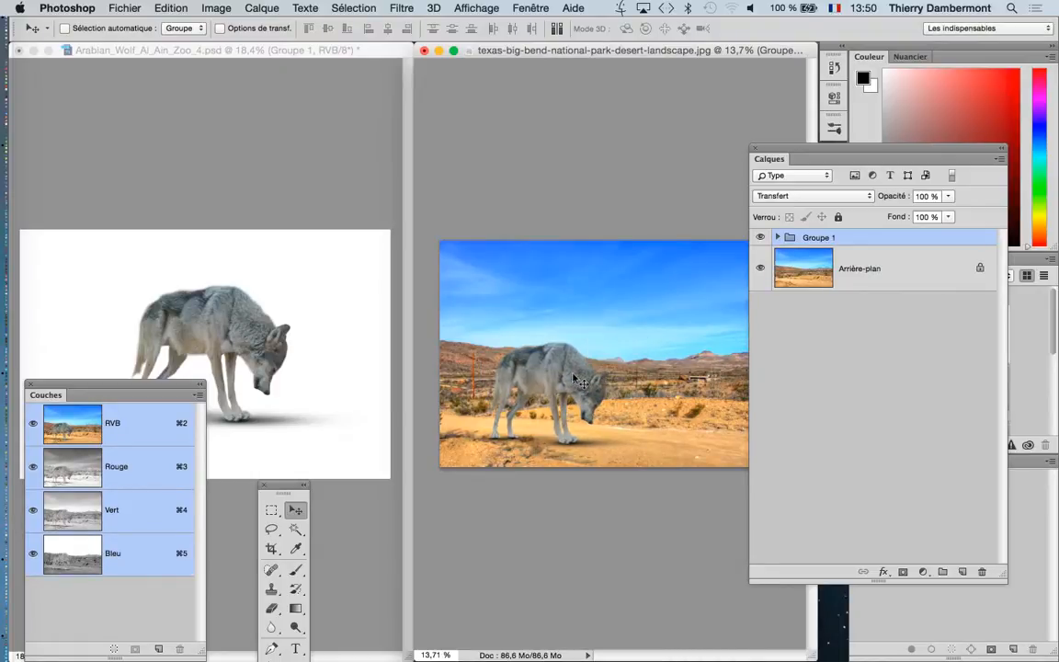
# Display the landscape composite in full-screen mode and move the tools palette off the lower part of the image
pyautogui.press('f')
pyautogui.press('super+plus')
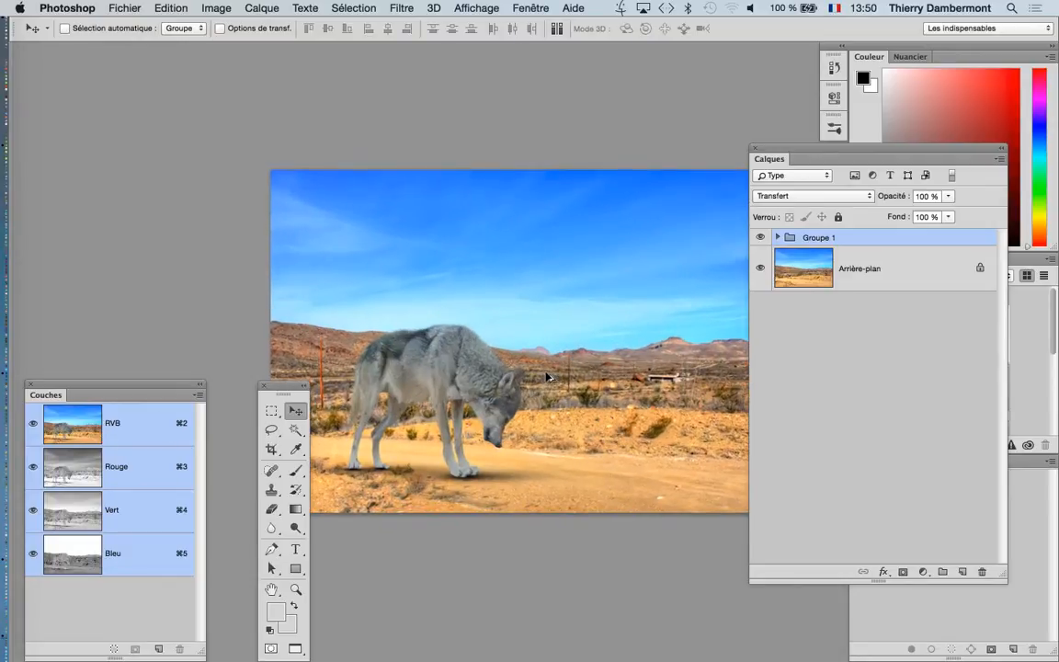
pyautogui.scroll(3, 547, 377)
pyautogui.moveTo(482, 354); pyautogui.dragTo(446, 216)
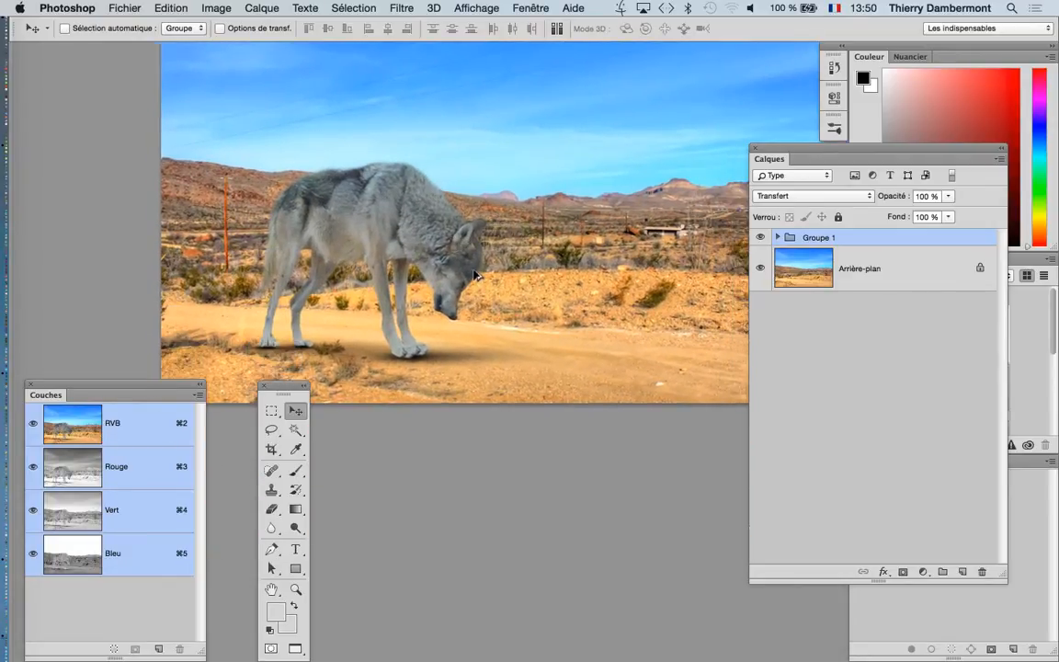
pyautogui.scroll(2, 475, 274)
pyautogui.scroll(1, 442, 272)
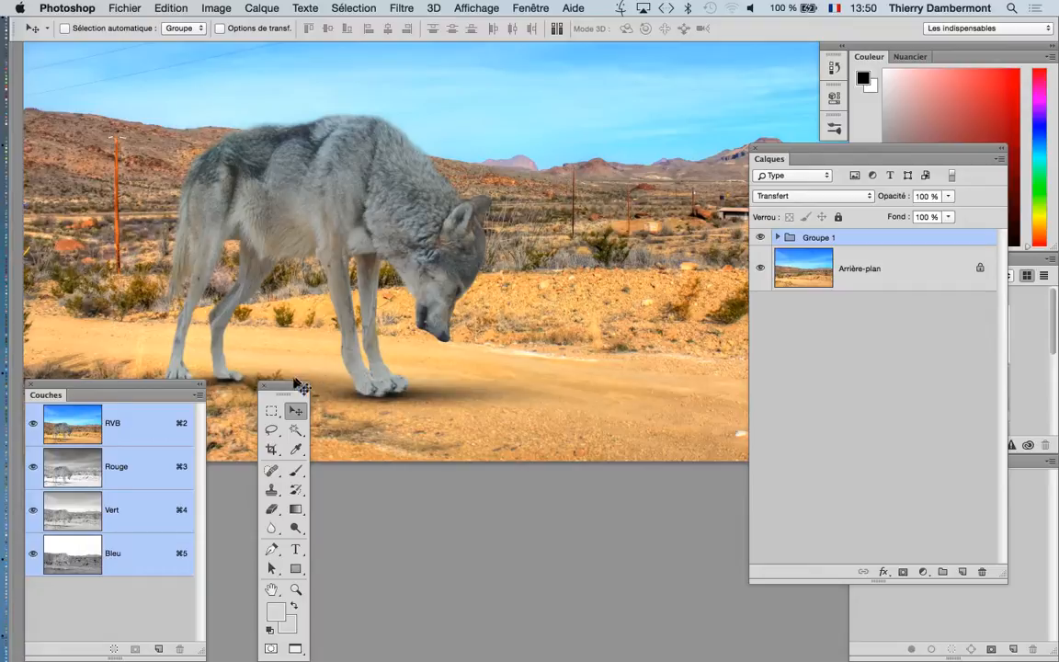
pyautogui.moveTo(290, 390); pyautogui.dragTo(68, 88)
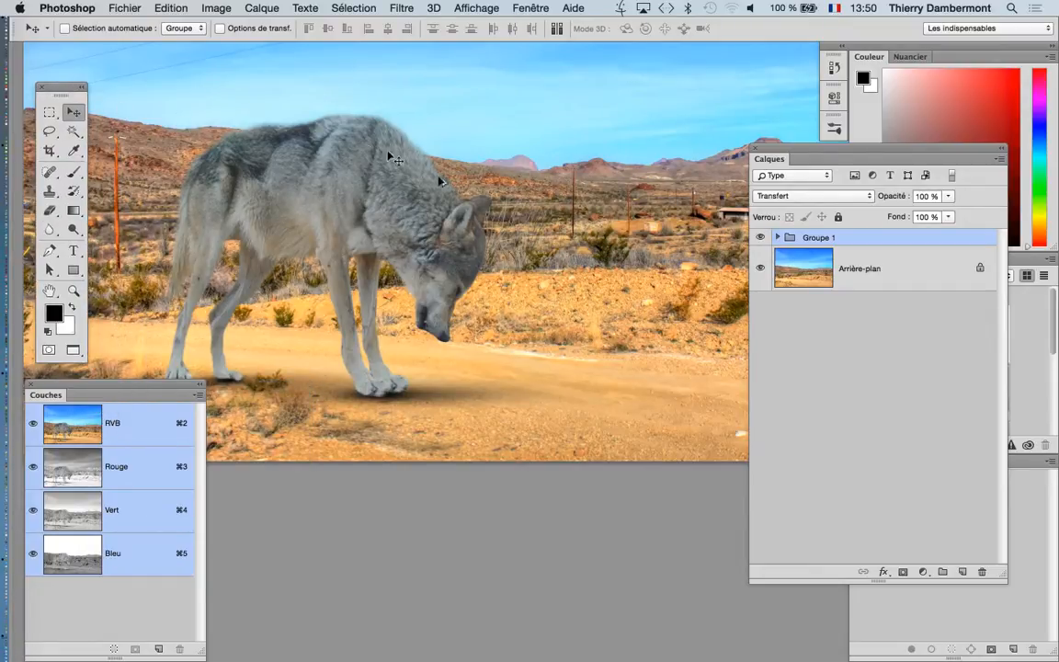
# Expand Groupe 1 and convert its loup layer to a smart object
pyautogui.scroll(-2, 445, 196)
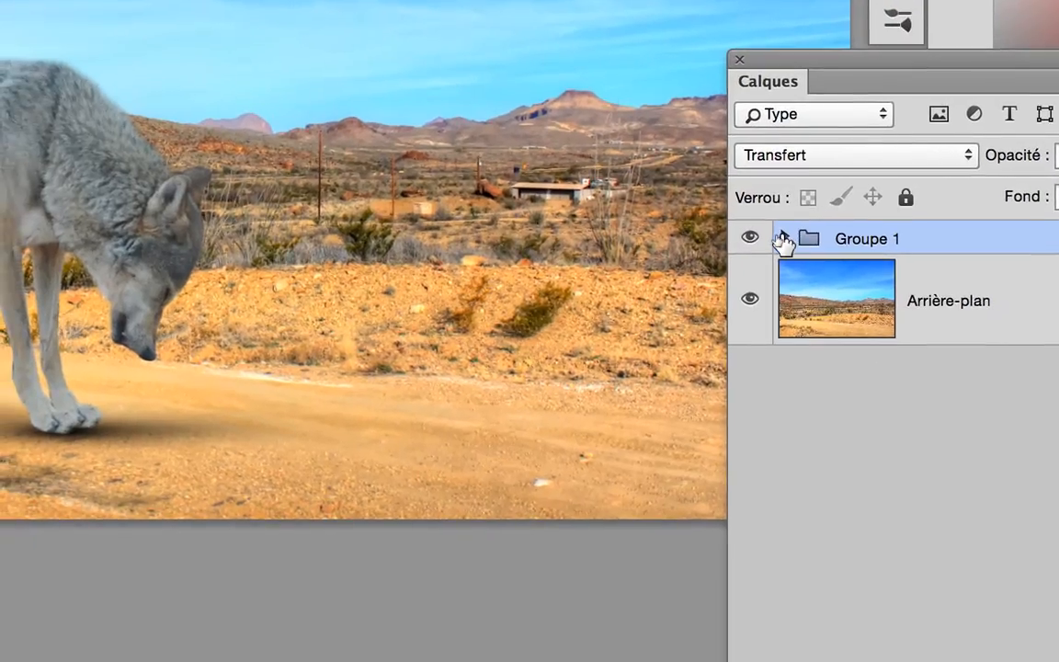
pyautogui.click(778, 237)
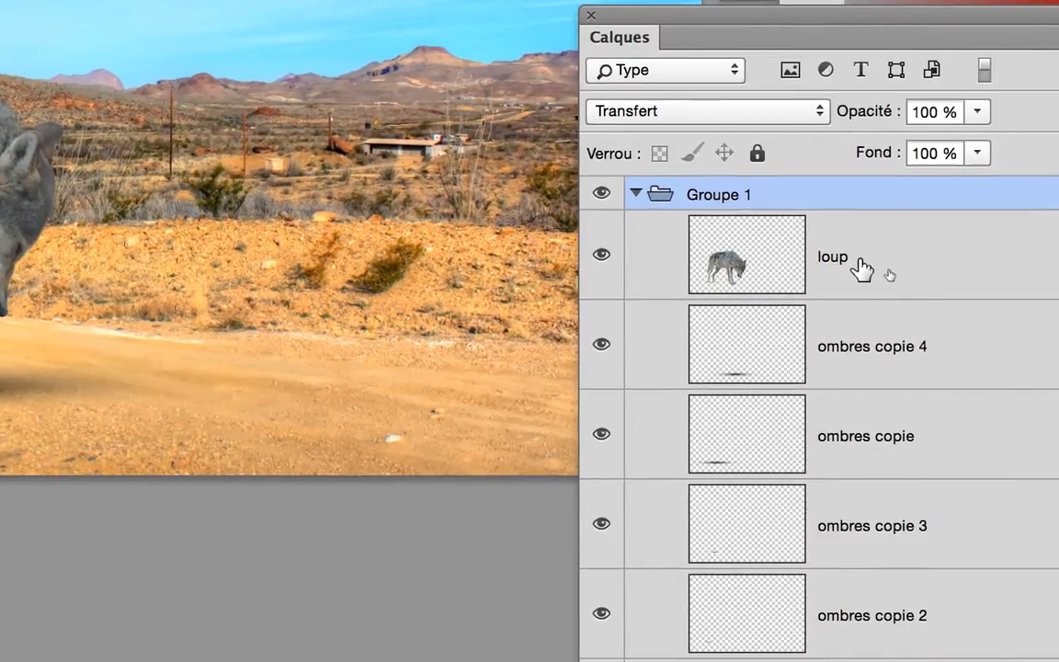
pyautogui.click(1011, 312)
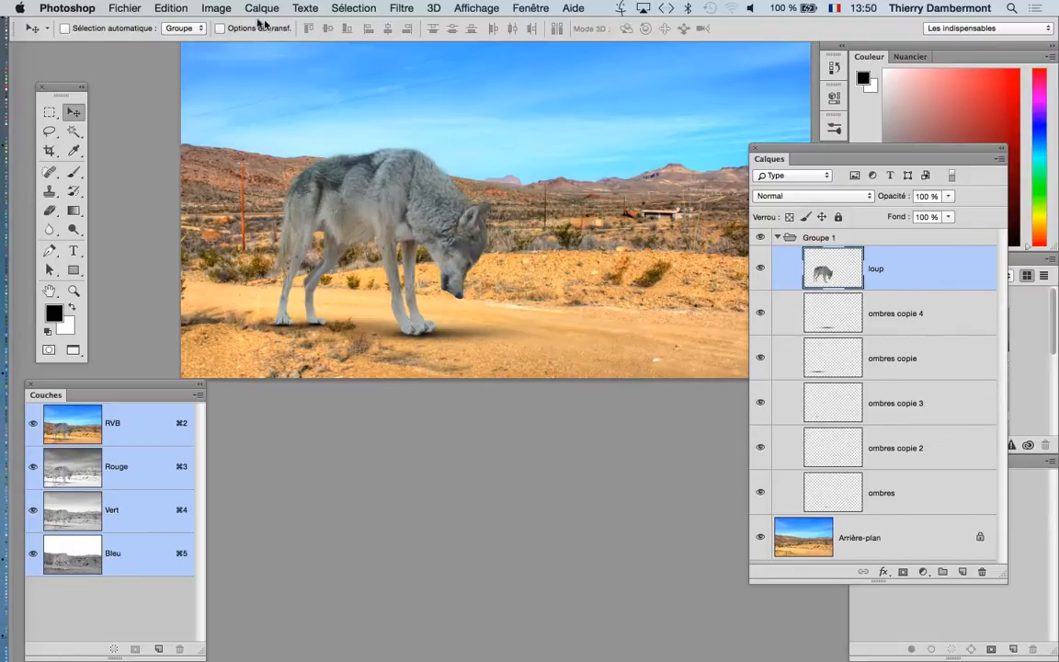
pyautogui.press('super')
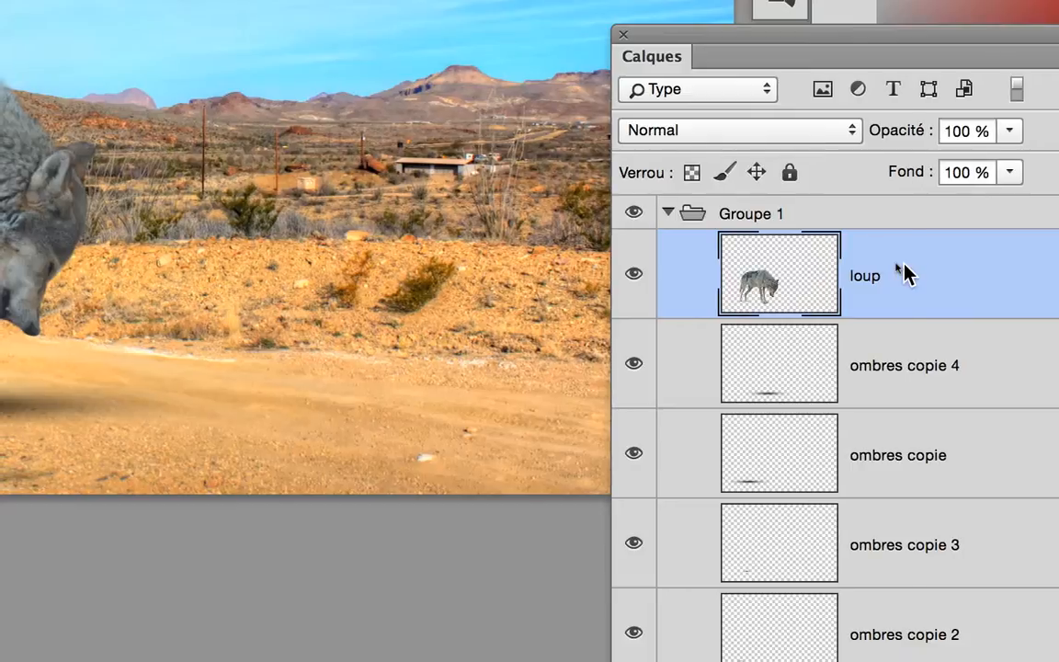
pyautogui.rightClick(862, 261)
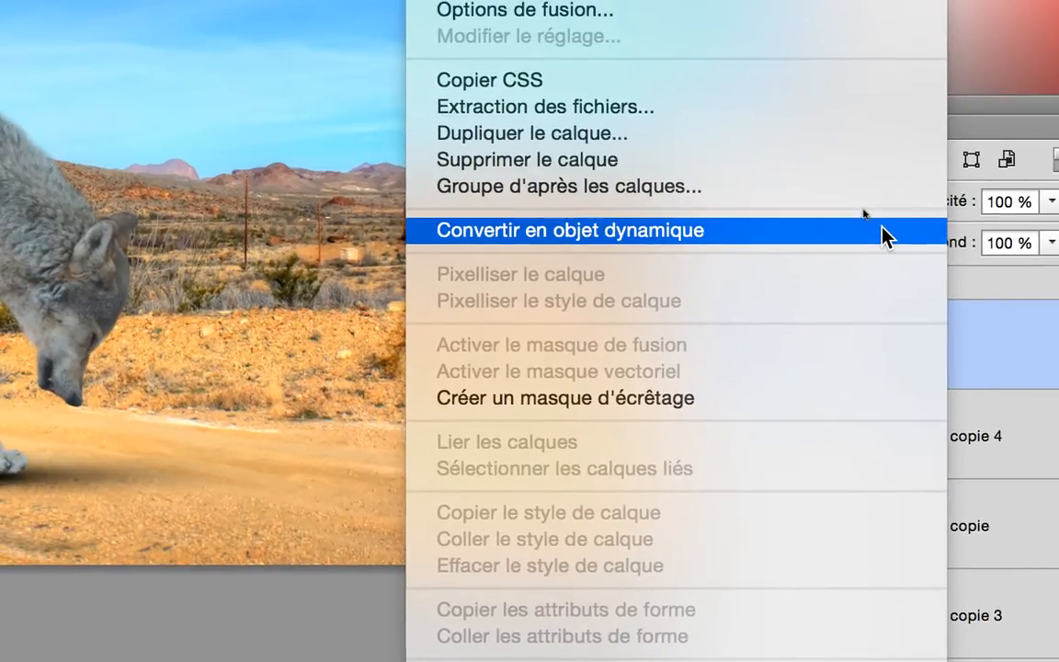
pyautogui.click(881, 230)
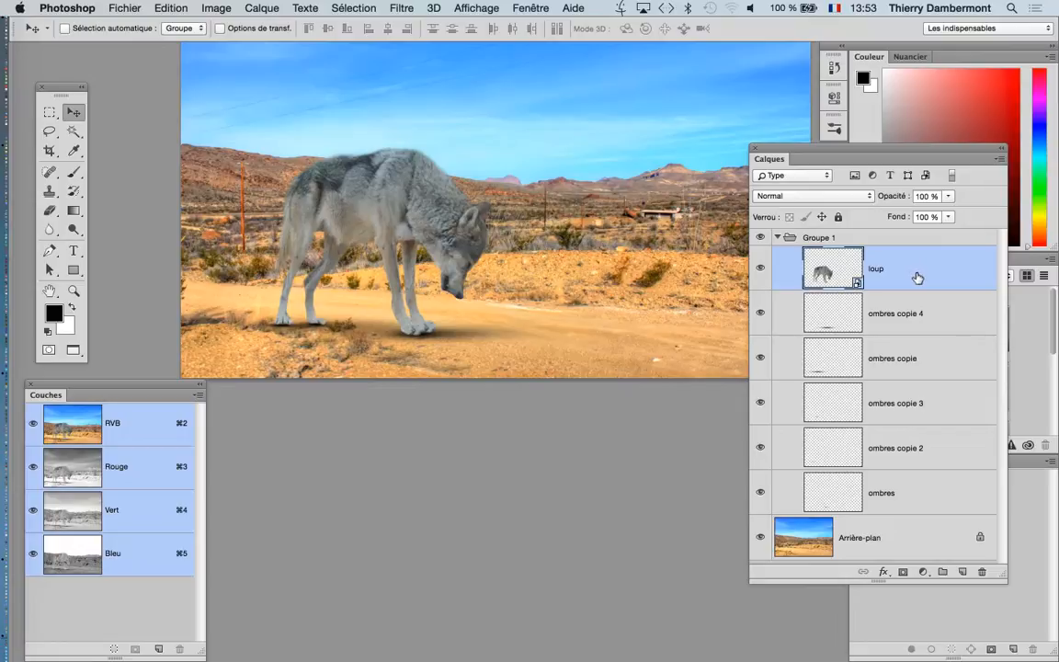
# Start Puppet Warp on the loup layer, pin the rear paw, hindquarters, shoulder, front leg and head, and raise the wolf's head to look forward
pyautogui.click(171, 7)
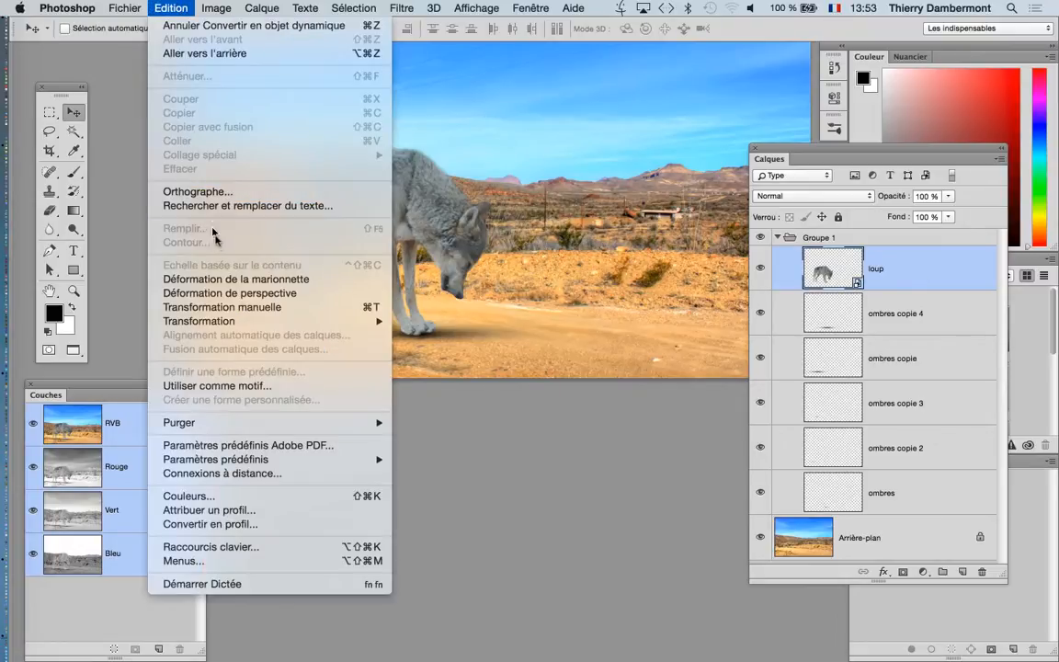
pyautogui.click(230, 279)
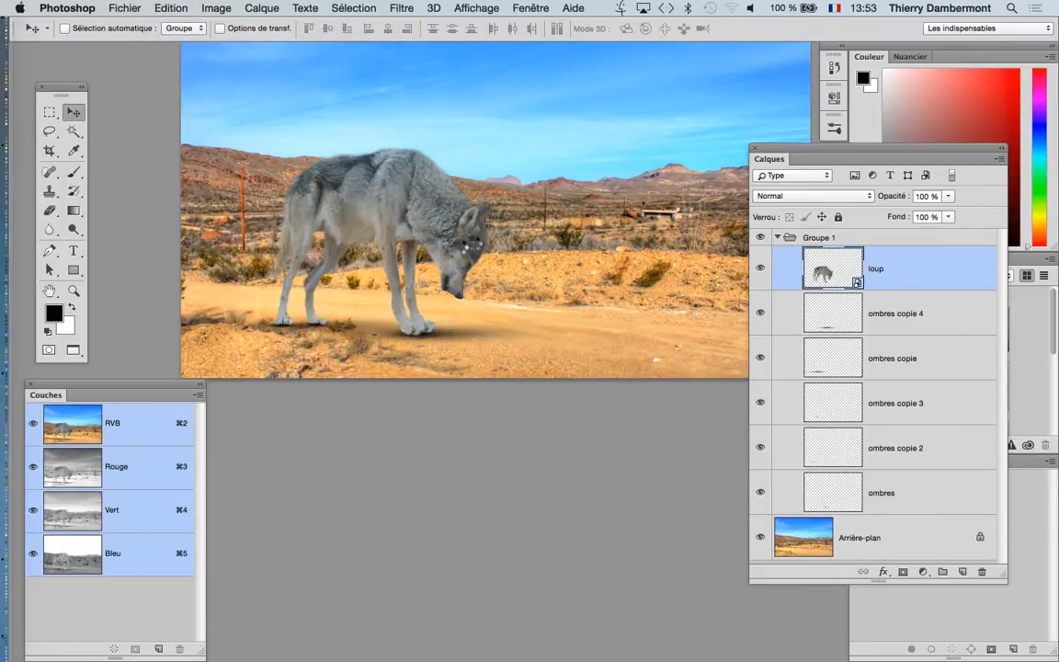
pyautogui.scroll(4, 285, 241)
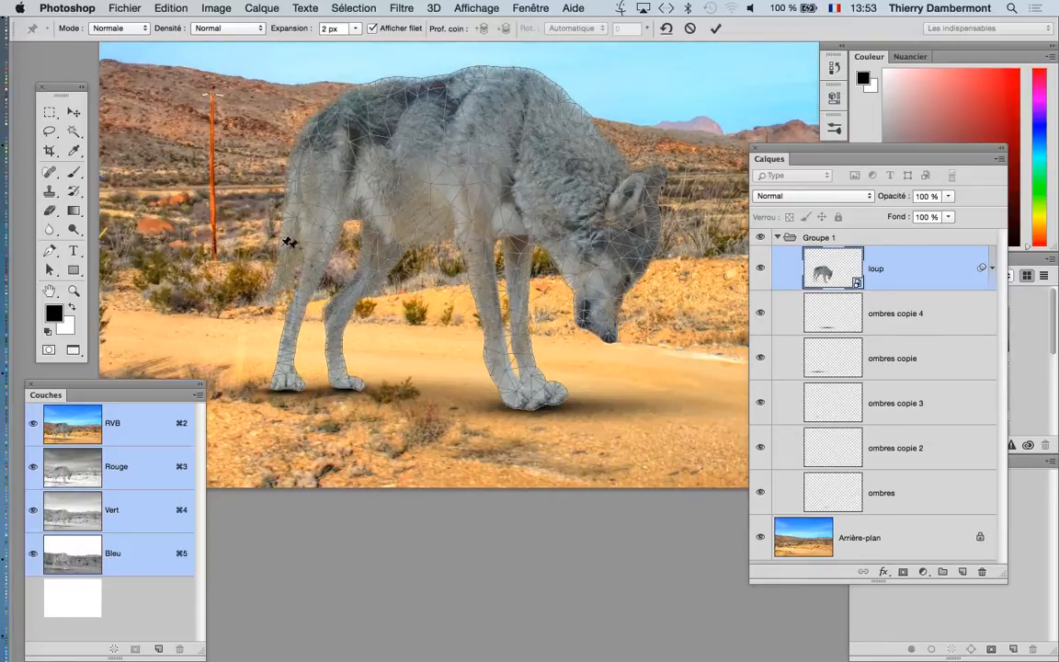
pyautogui.click(285, 373)
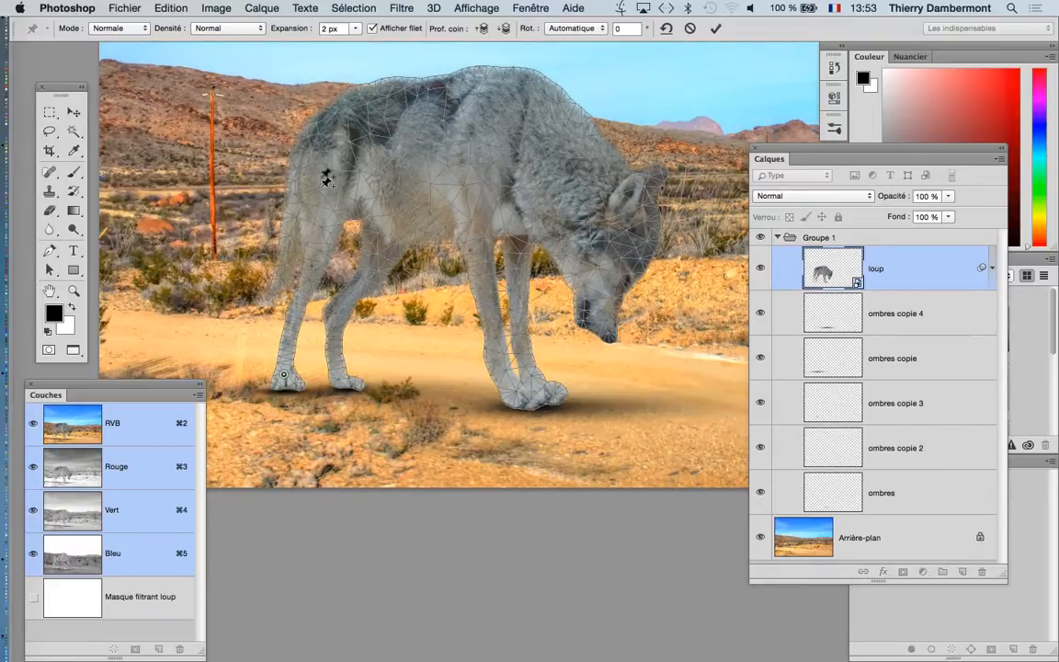
pyautogui.click(318, 174)
pyautogui.click(527, 145)
pyautogui.click(522, 246)
pyautogui.click(618, 258)
pyautogui.moveTo(618, 258); pyautogui.dragTo(689, 115)
# Adjust the front and rear paws with pins, shift the hind leg slightly backward with a new pin, and apply the Puppet Warp
pyautogui.moveTo(517, 374)
pyautogui.mouseDown()
pyautogui.moveTo(549, 393)
pyautogui.moveTo(533, 383)
pyautogui.mouseUp()
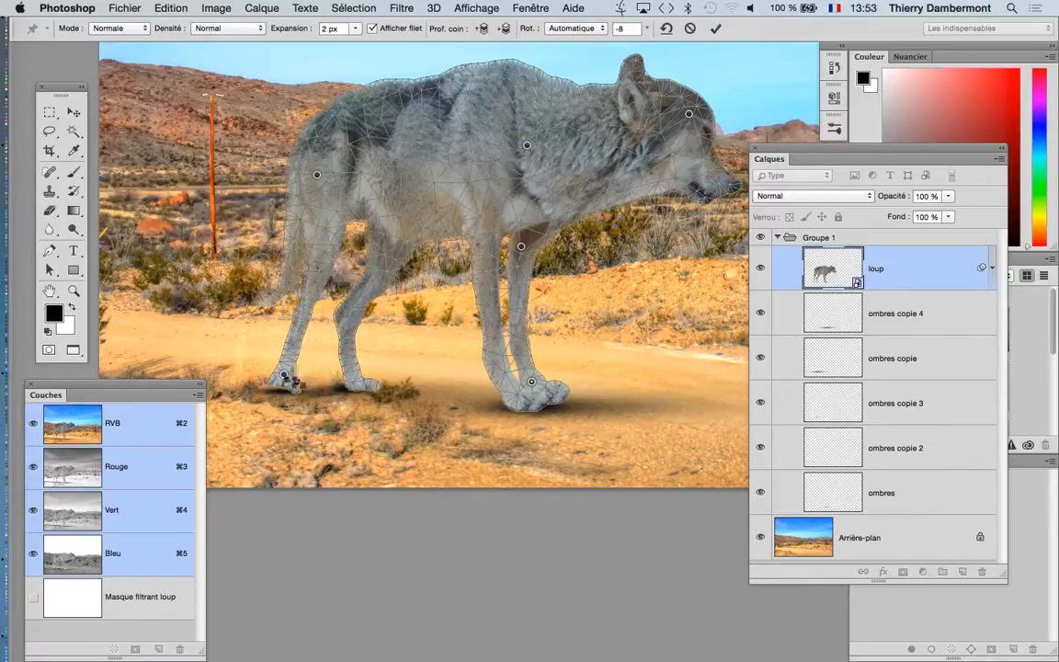
pyautogui.moveTo(285, 375); pyautogui.dragTo(294, 380)
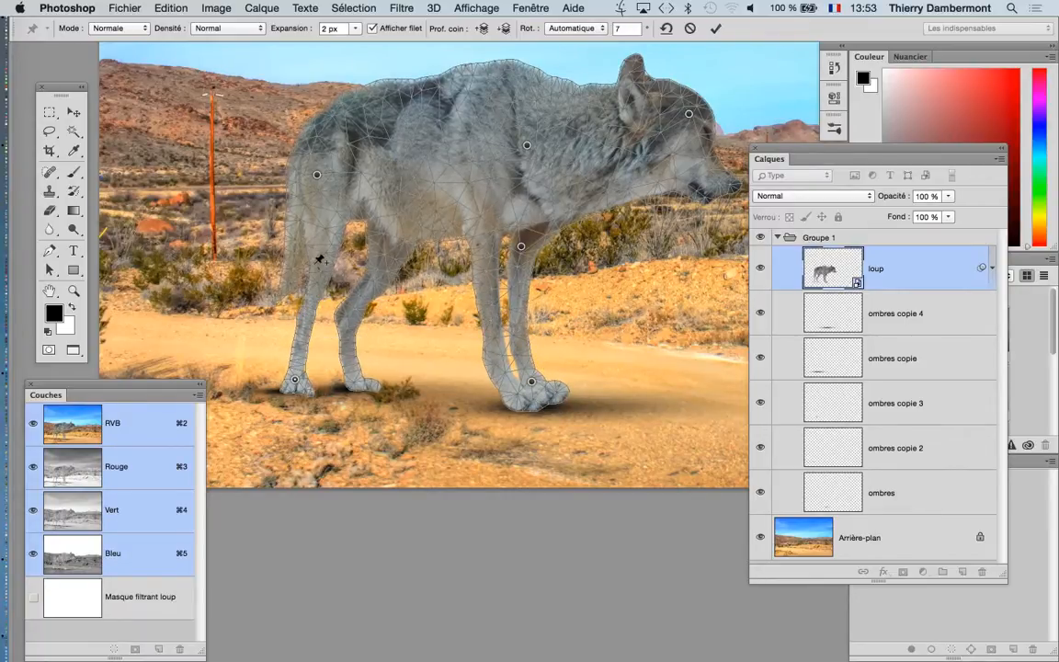
pyautogui.click(315, 263)
pyautogui.moveTo(316, 266); pyautogui.dragTo(310, 270)
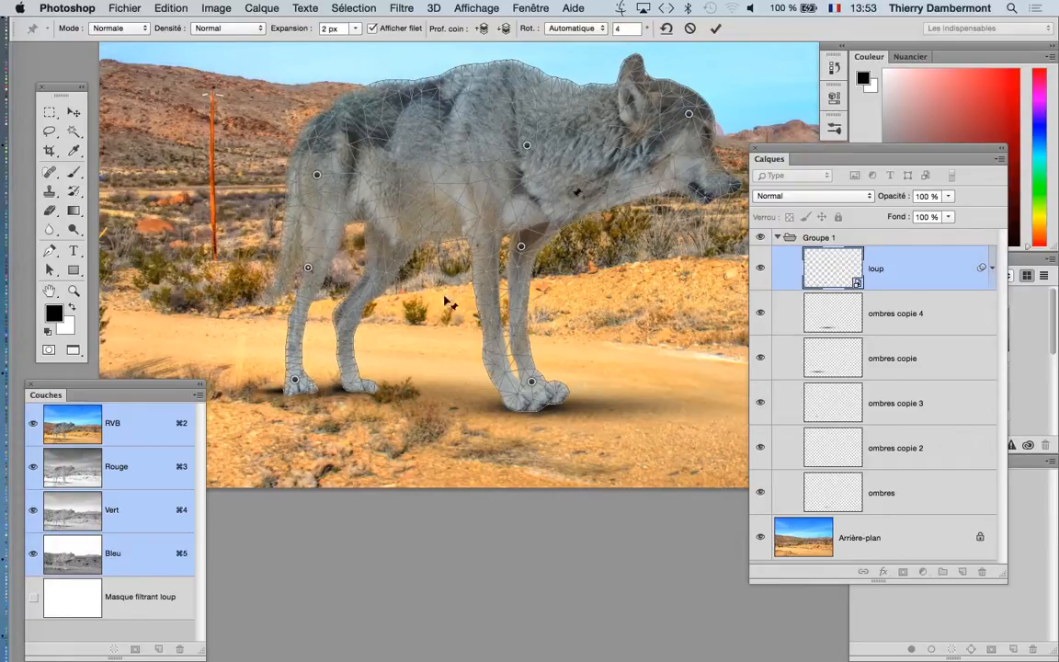
pyautogui.click(718, 32)
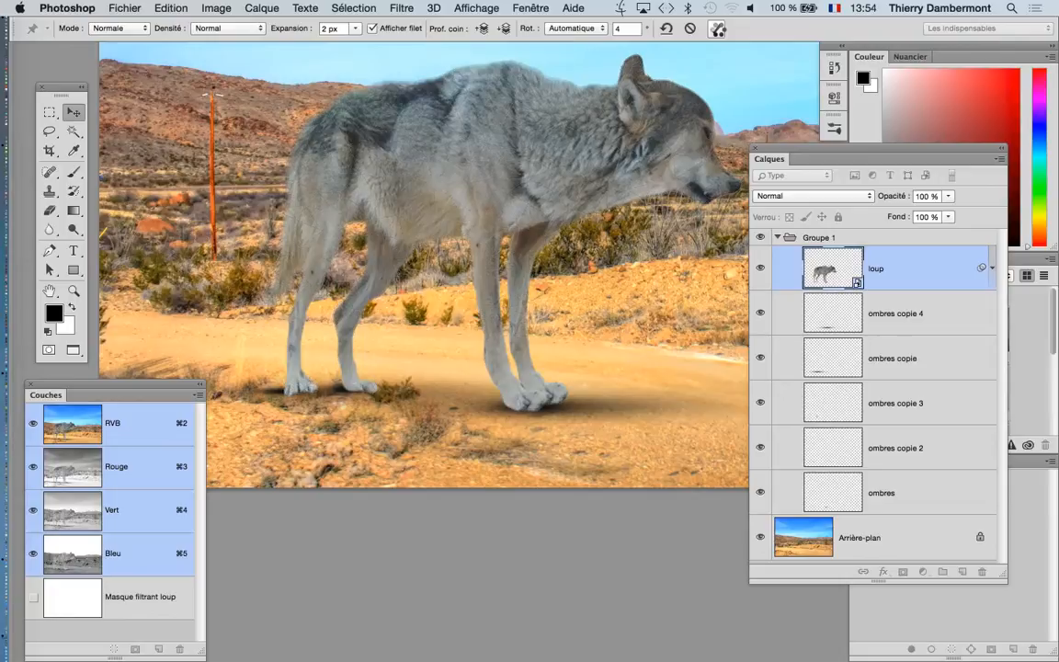
pyautogui.scroll(-3, 624, 178)
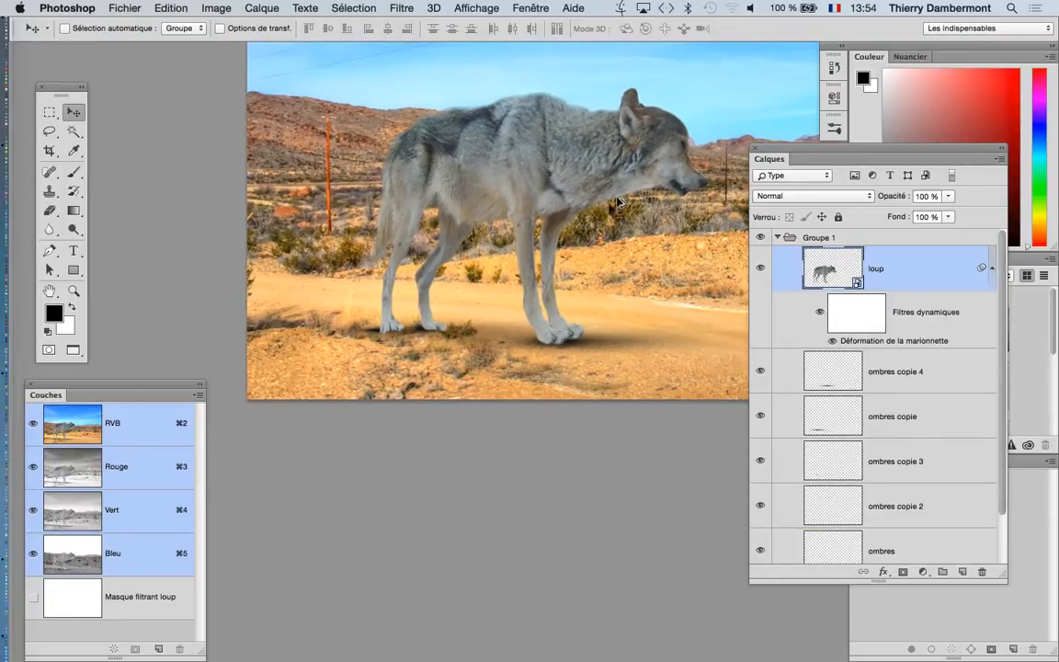
# Switch the Puppet Warp smart filter on the loup layer off and back on to compare the original and warped poses
pyautogui.moveTo(593, 211); pyautogui.dragTo(455, 228)
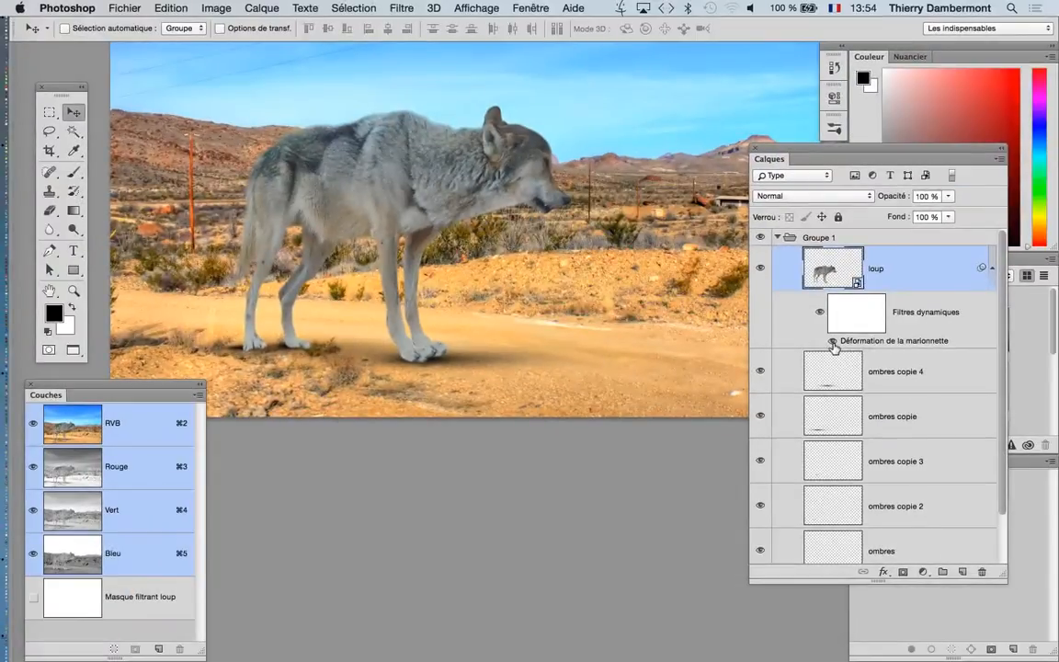
pyautogui.click(848, 331)
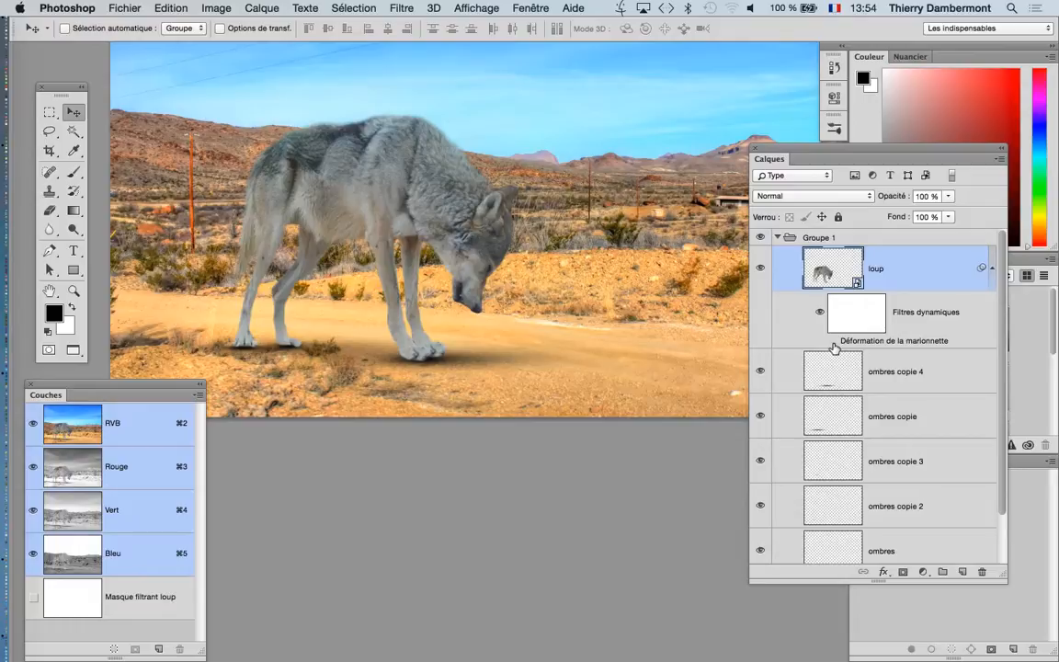
pyautogui.click(833, 341)
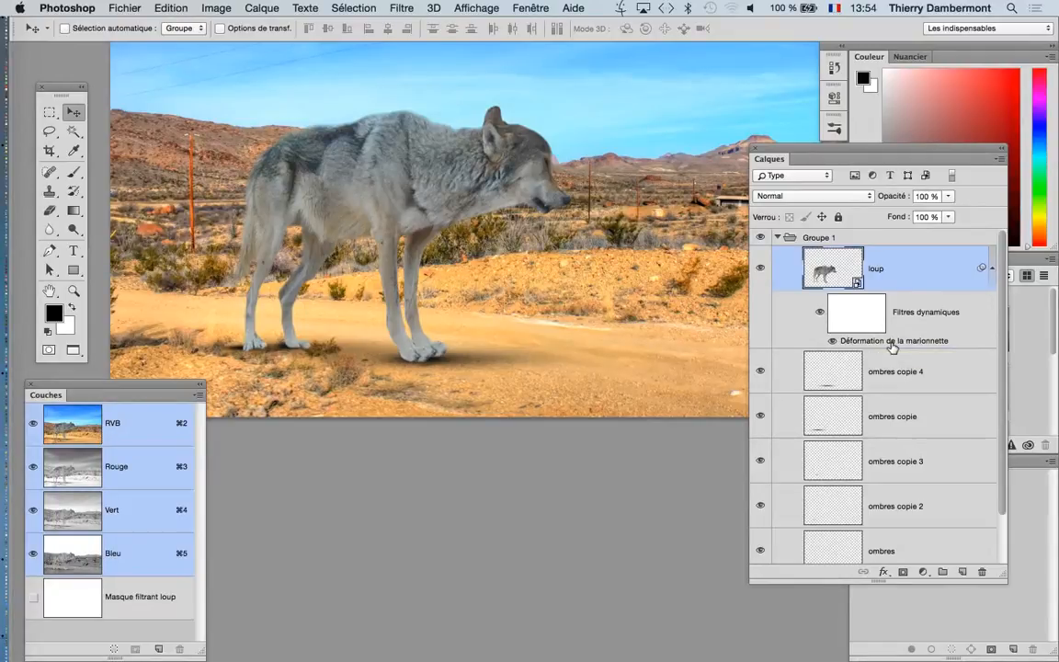
# Reopen the Puppet Warp smart filter, pin the wolf's muzzle, shift it slightly and rotate that pin to a fixed -65°
pyautogui.doubleClick(892, 342)
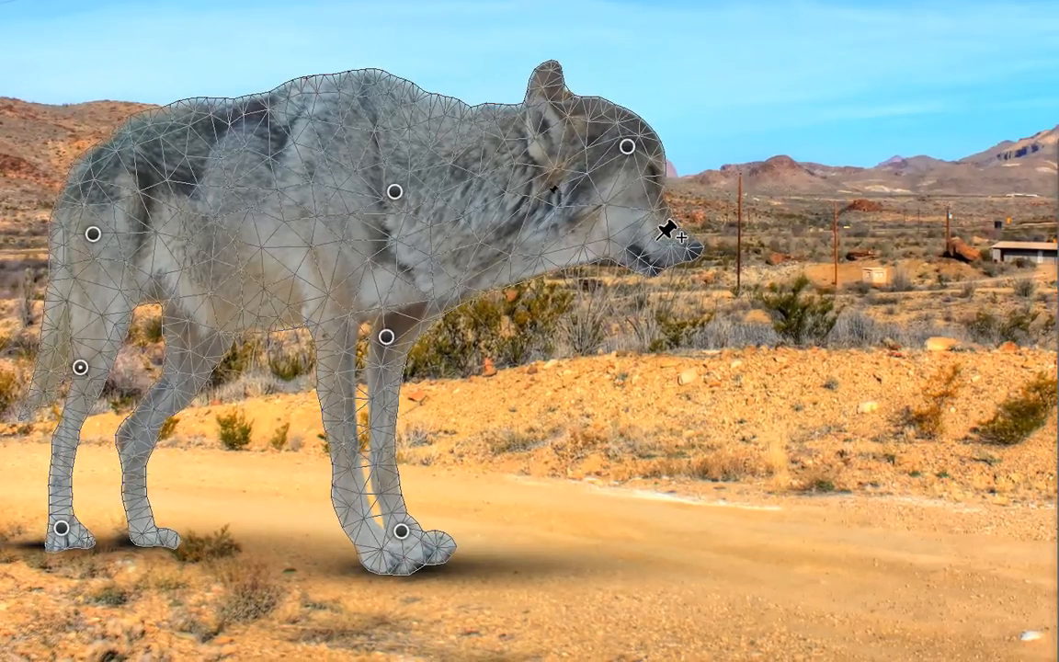
pyautogui.click(658, 239)
pyautogui.moveTo(662, 240)
pyautogui.mouseDown()
pyautogui.moveTo(701, 234)
pyautogui.moveTo(672, 235)
pyautogui.moveTo(674, 243)
pyautogui.mouseUp()
pyautogui.scroll(3, 561, 187)
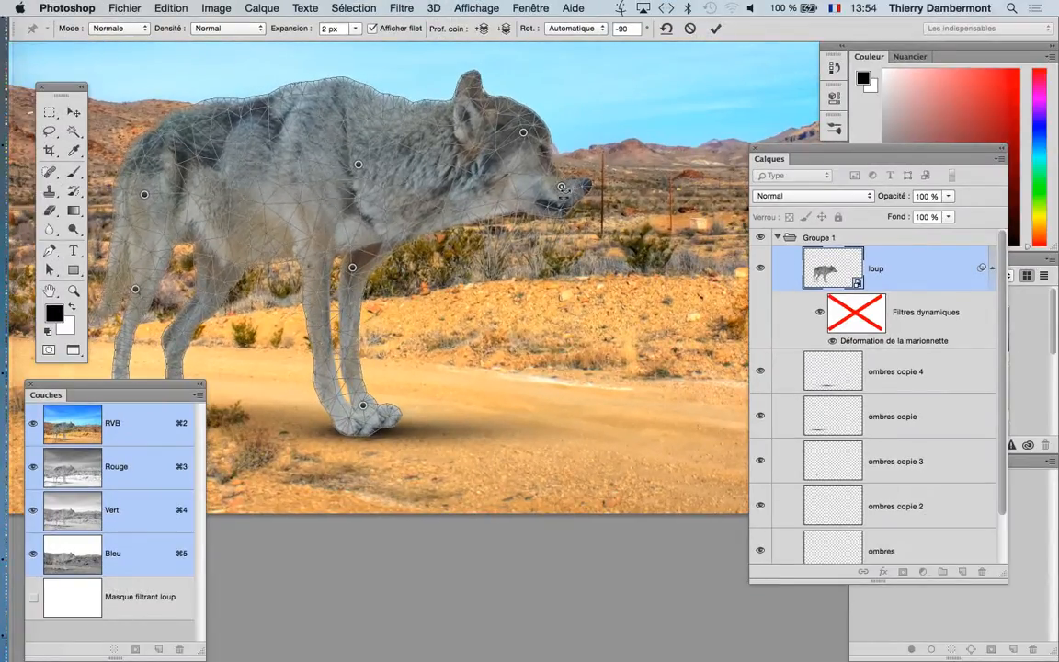
pyautogui.click(563, 188)
pyautogui.moveTo(561, 196); pyautogui.dragTo(560, 199)
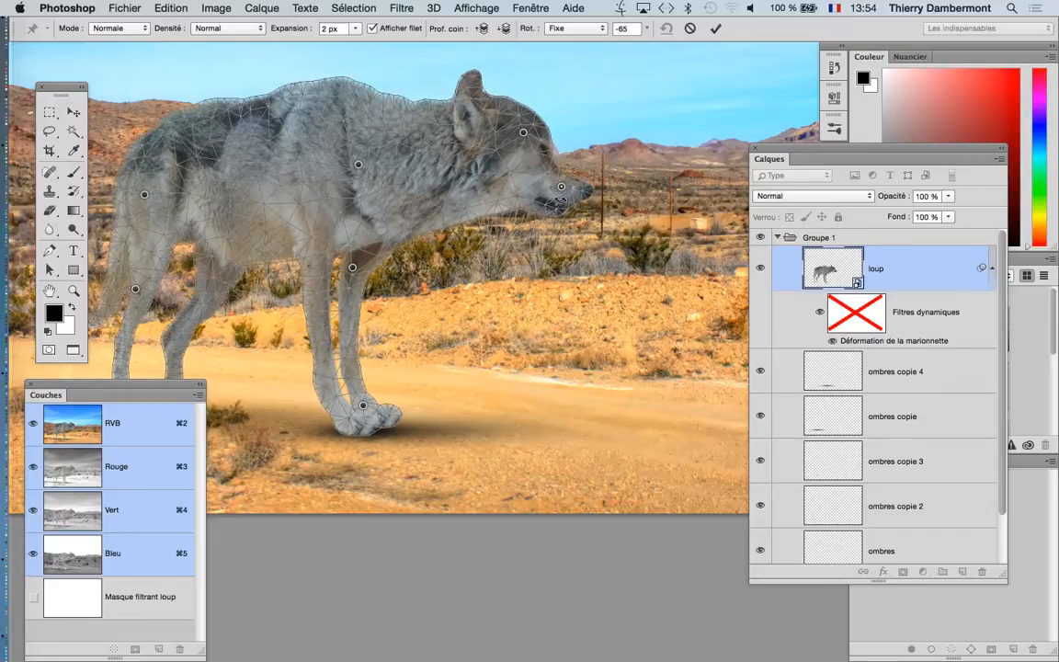
pyautogui.scroll(2, 560, 199)
pyautogui.scroll(1, 561, 187)
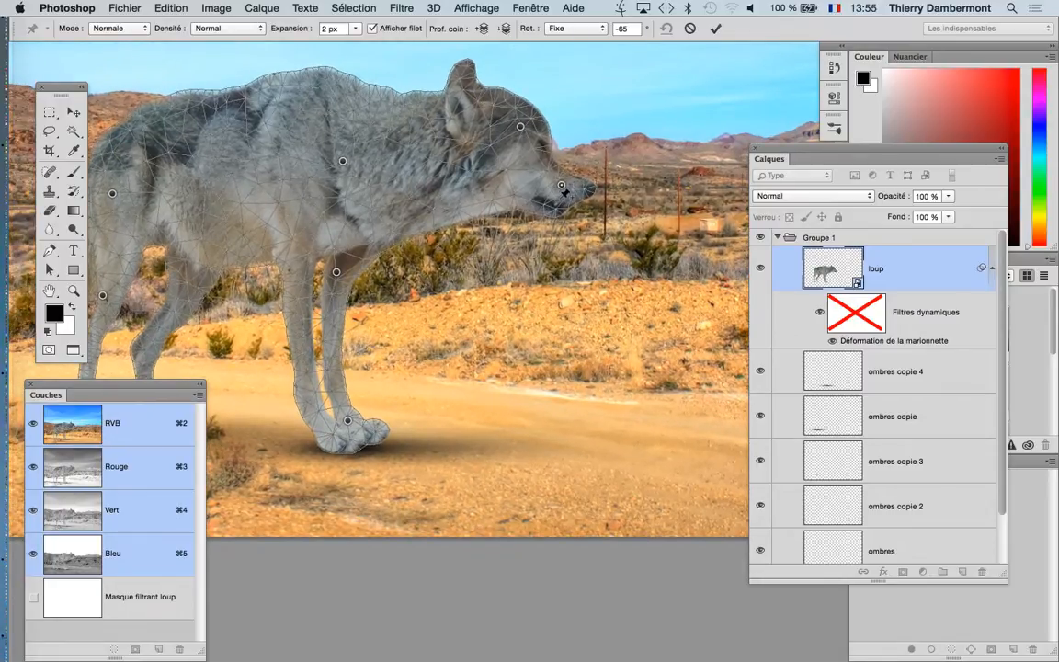
pyautogui.scroll(-2, 555, 193)
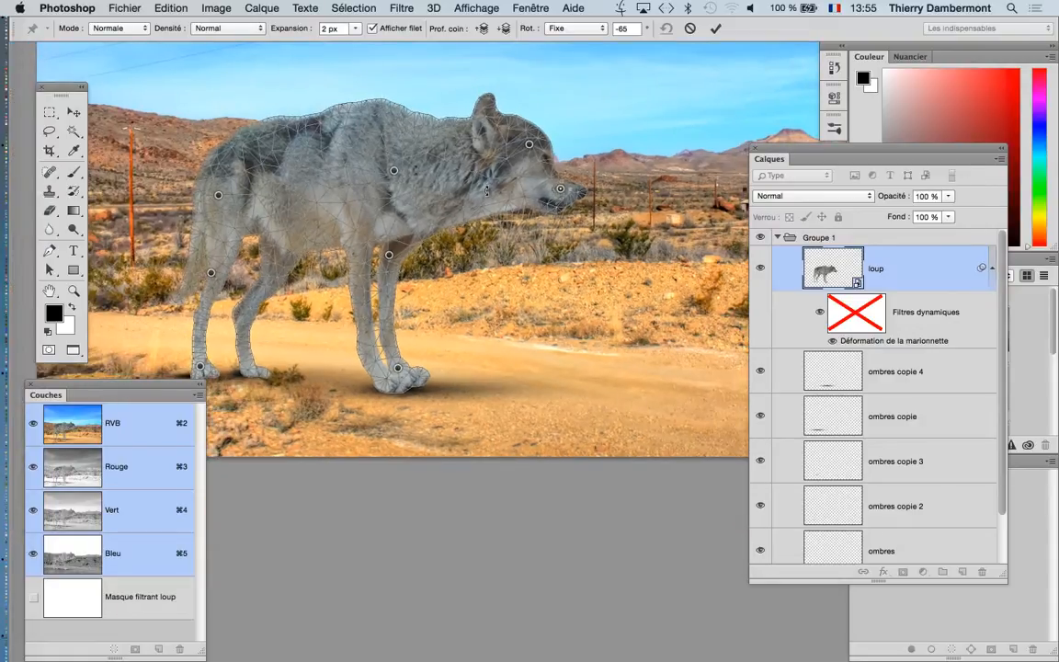
# Pin the wolf's back and lower it slightly, then pin the far hind leg twice and nudge its hock slightly forward
pyautogui.click(317, 140)
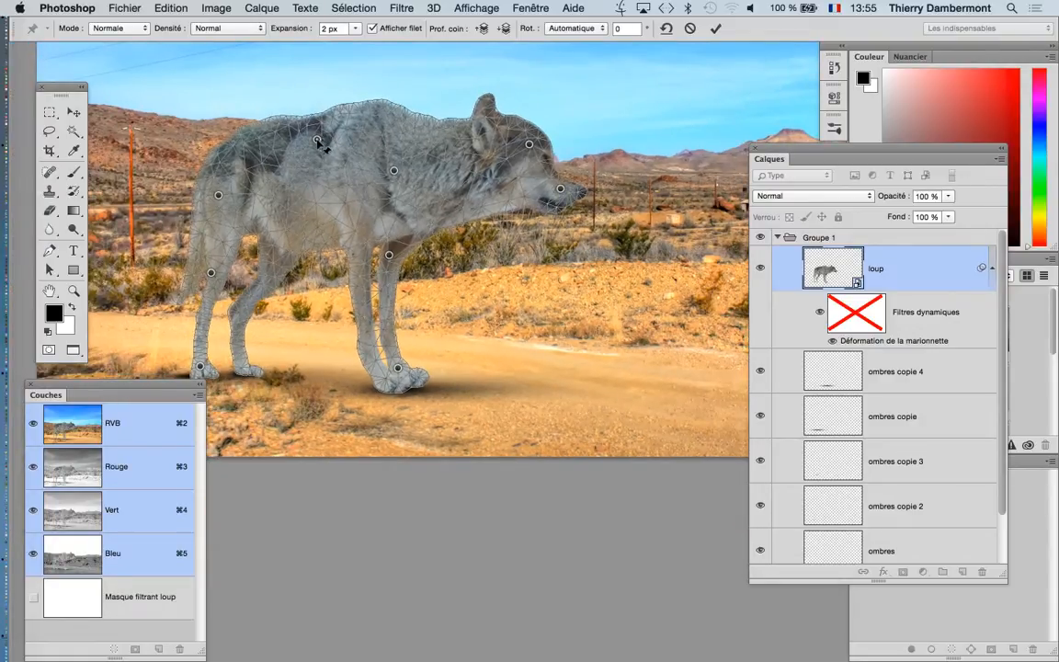
pyautogui.moveTo(319, 142); pyautogui.dragTo(322, 149)
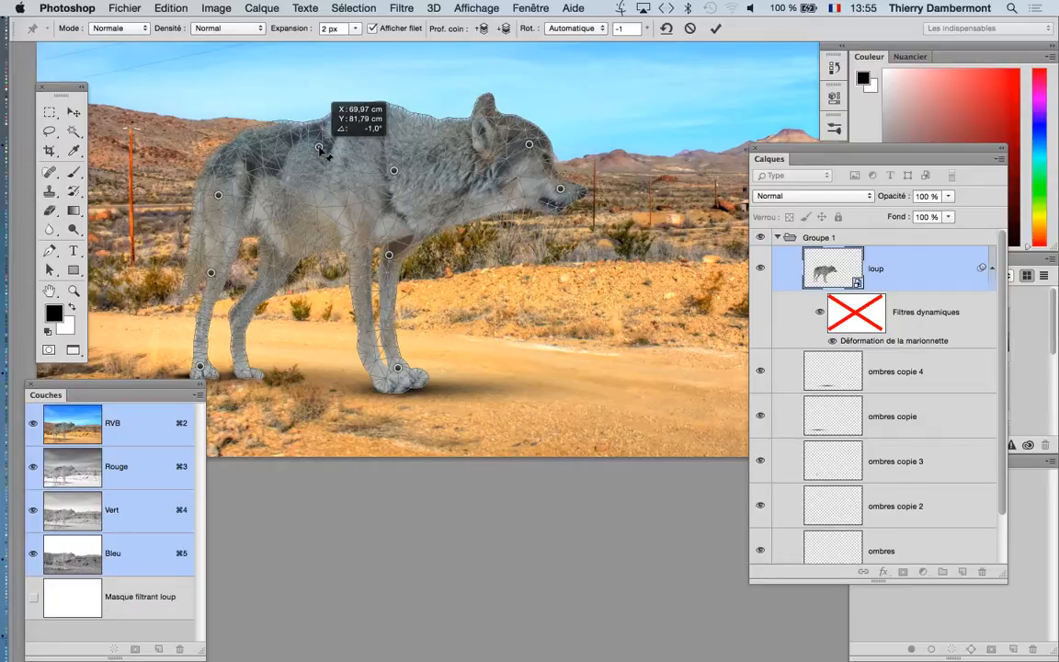
pyautogui.click(273, 260)
pyautogui.click(241, 313)
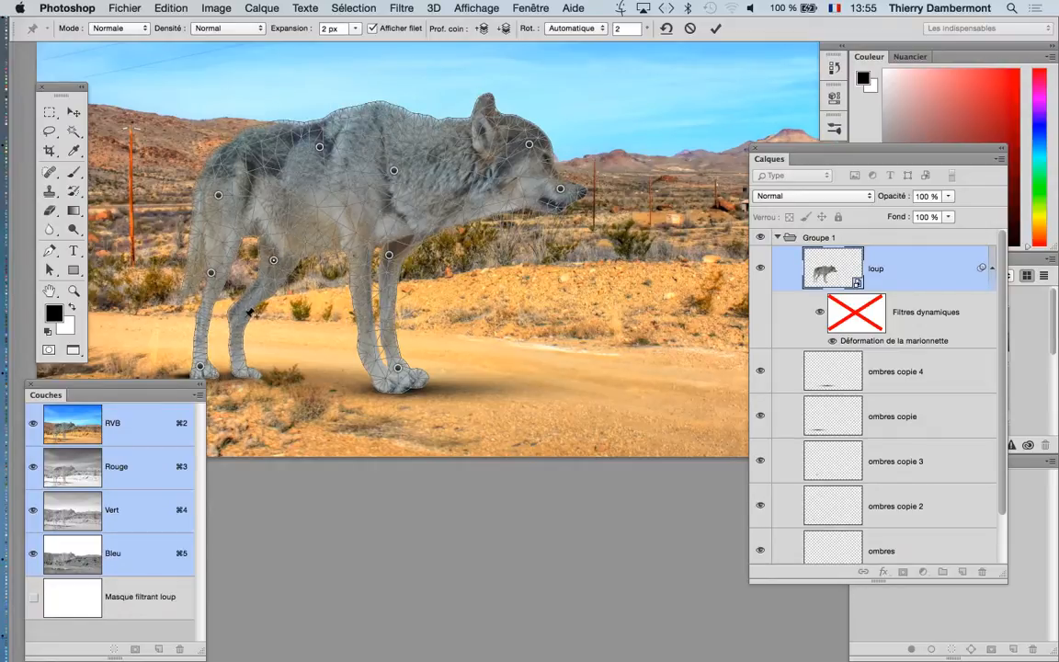
pyautogui.moveTo(241, 314); pyautogui.dragTo(245, 314)
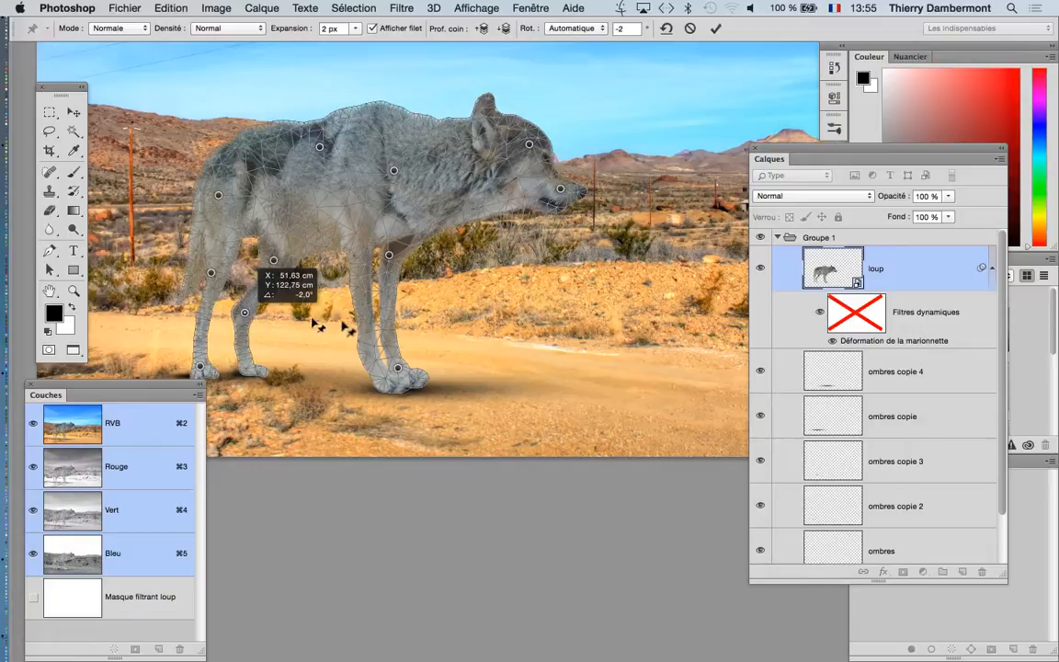
# Pin the middle of the rearmost front leg, shift it slightly forward and apply the Puppet Warp
pyautogui.click(364, 309)
pyautogui.moveTo(372, 307); pyautogui.dragTo(368, 313)
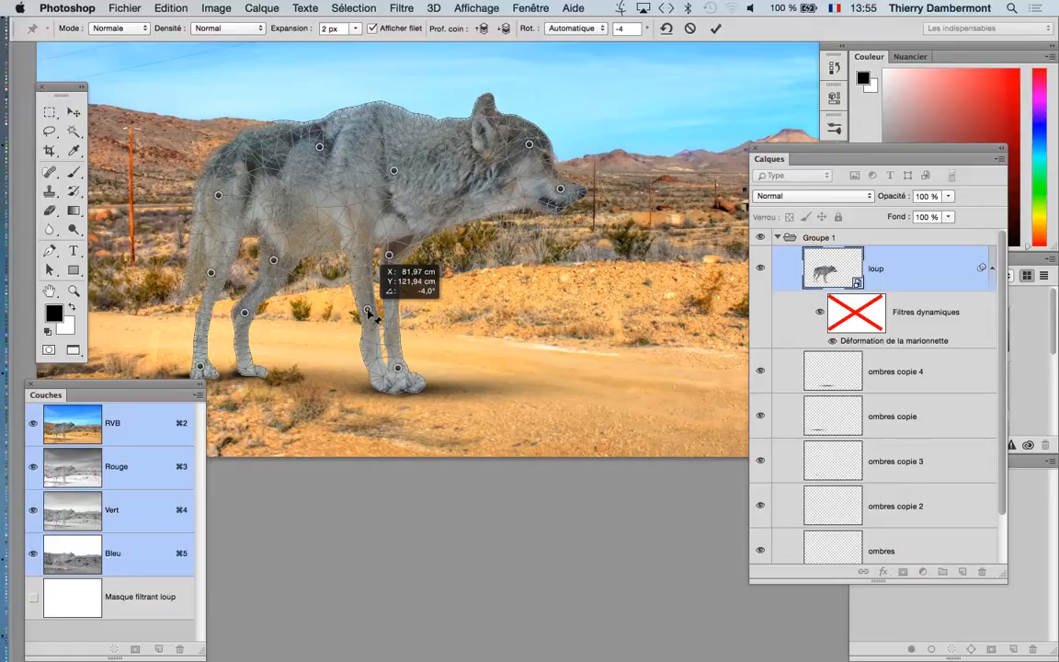
pyautogui.moveTo(370, 313); pyautogui.dragTo(370, 314)
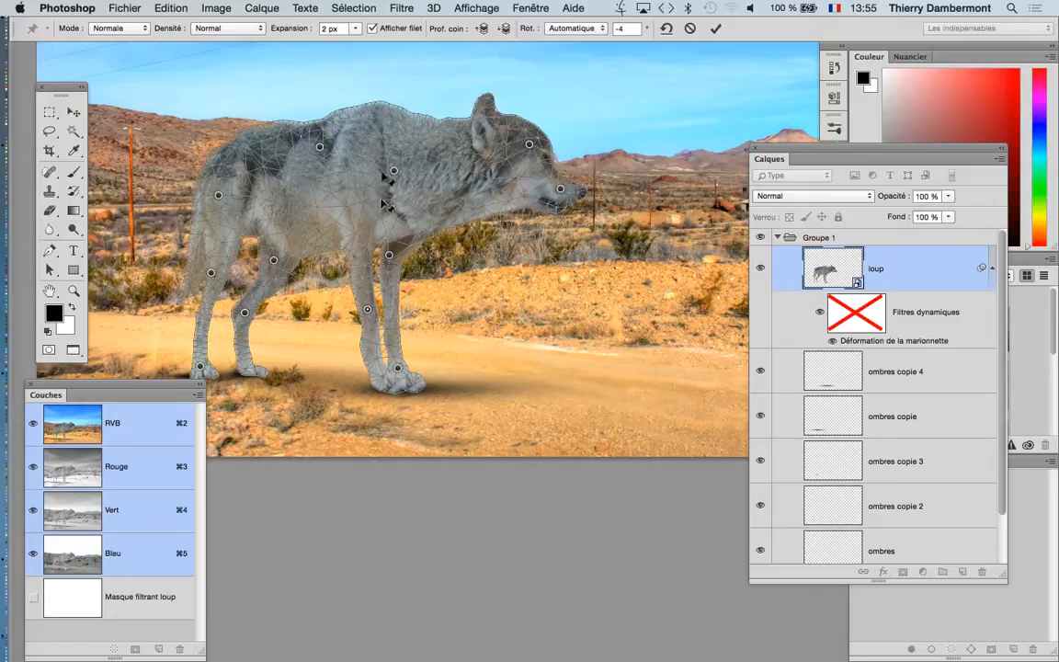
pyautogui.click(718, 29)
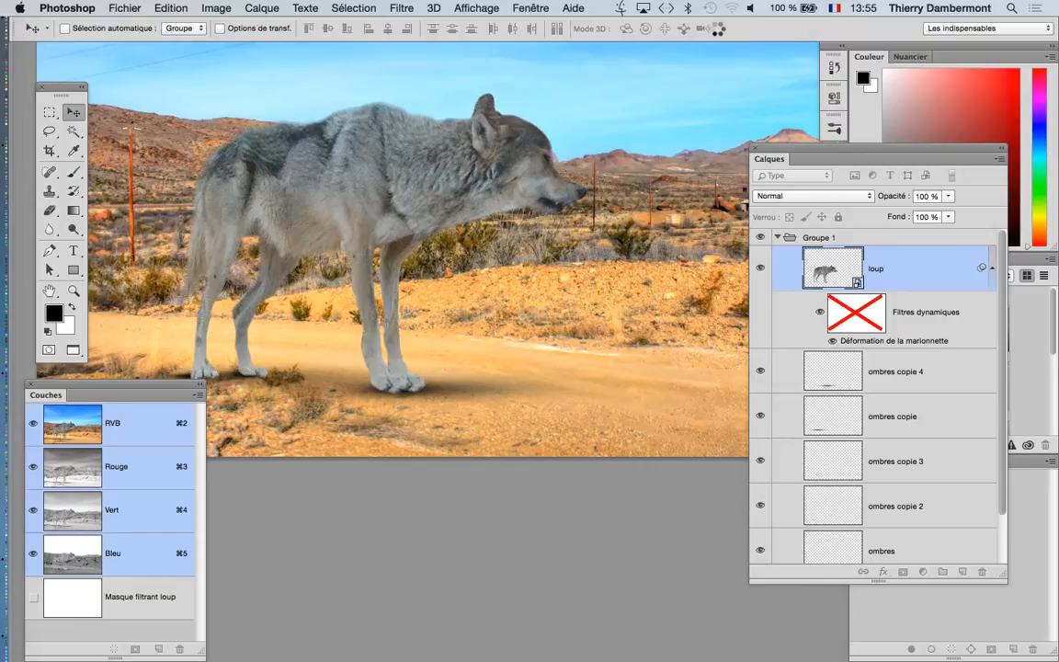
# Reopen the Puppet Warp smart filter, move the head pin slightly down and back, and apply the warp
pyautogui.scroll(-2, 686, 198)
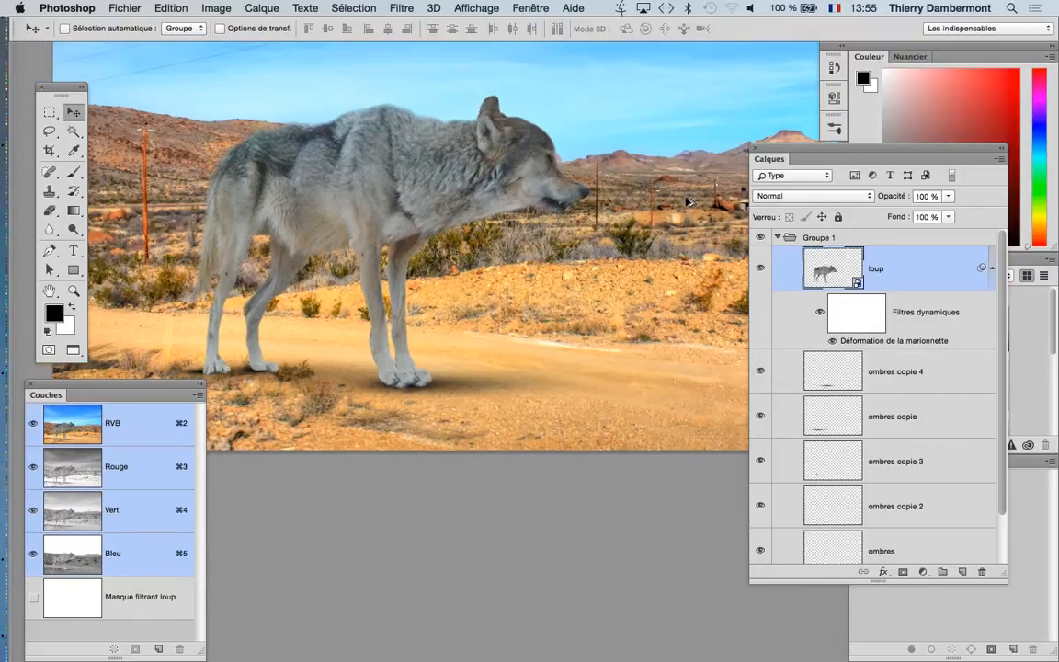
pyautogui.scroll(-1, 686, 200)
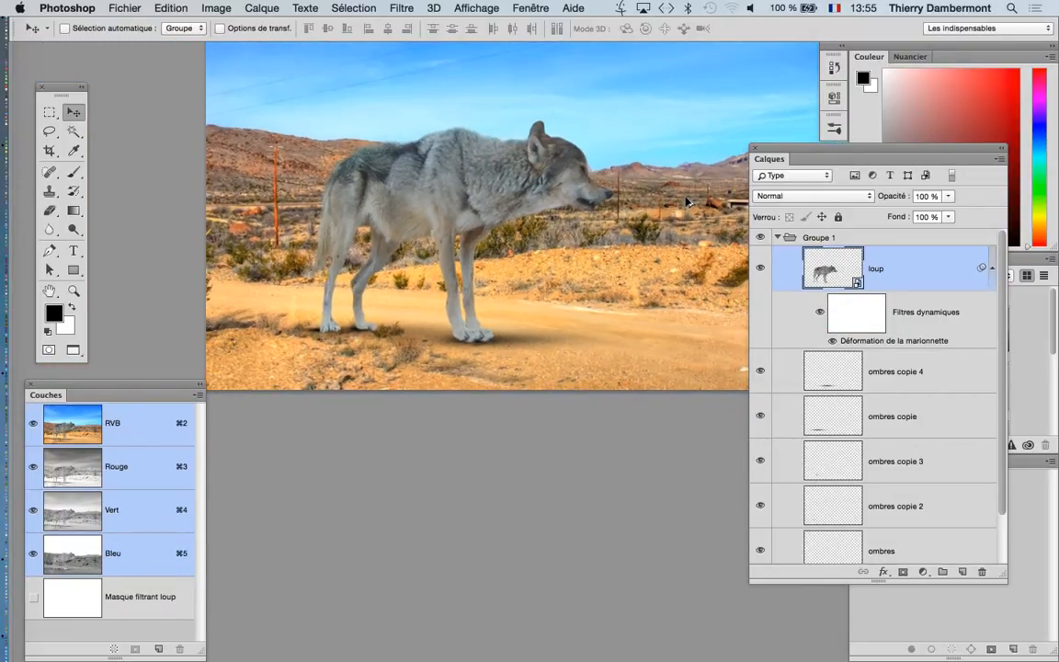
pyautogui.doubleClick(888, 340)
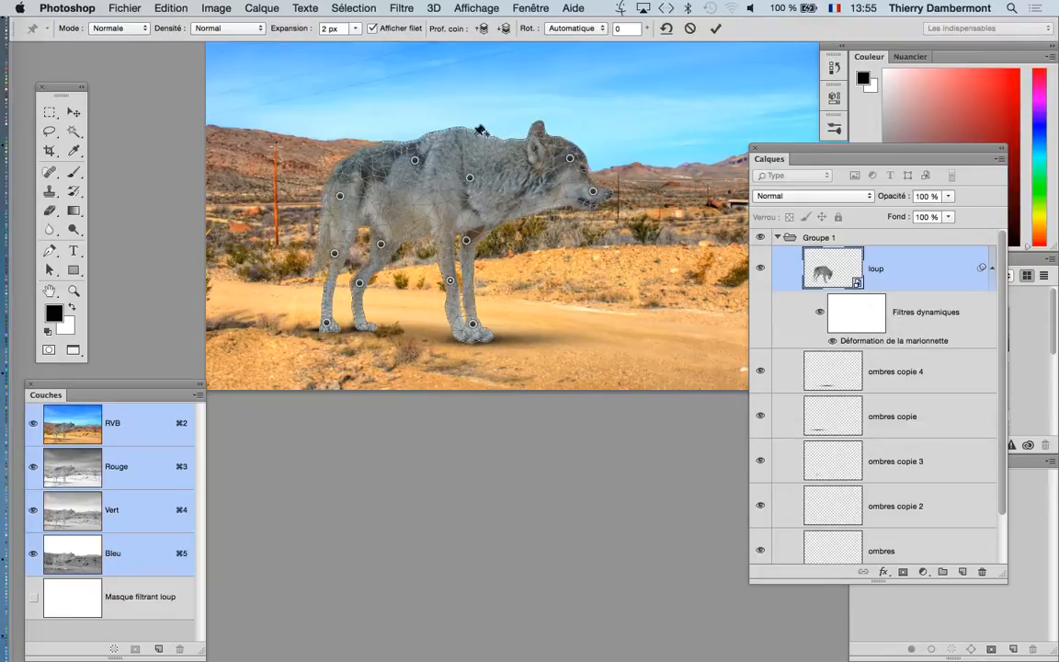
pyautogui.scroll(5, 573, 169)
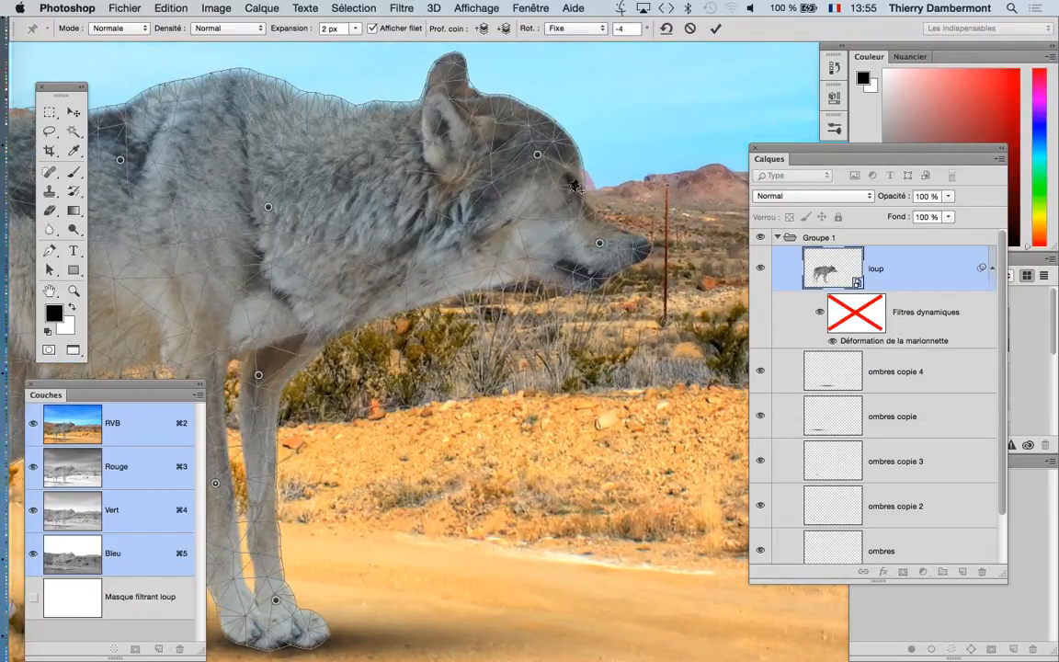
pyautogui.moveTo(536, 156); pyautogui.dragTo(521, 167)
pyautogui.press('Return')
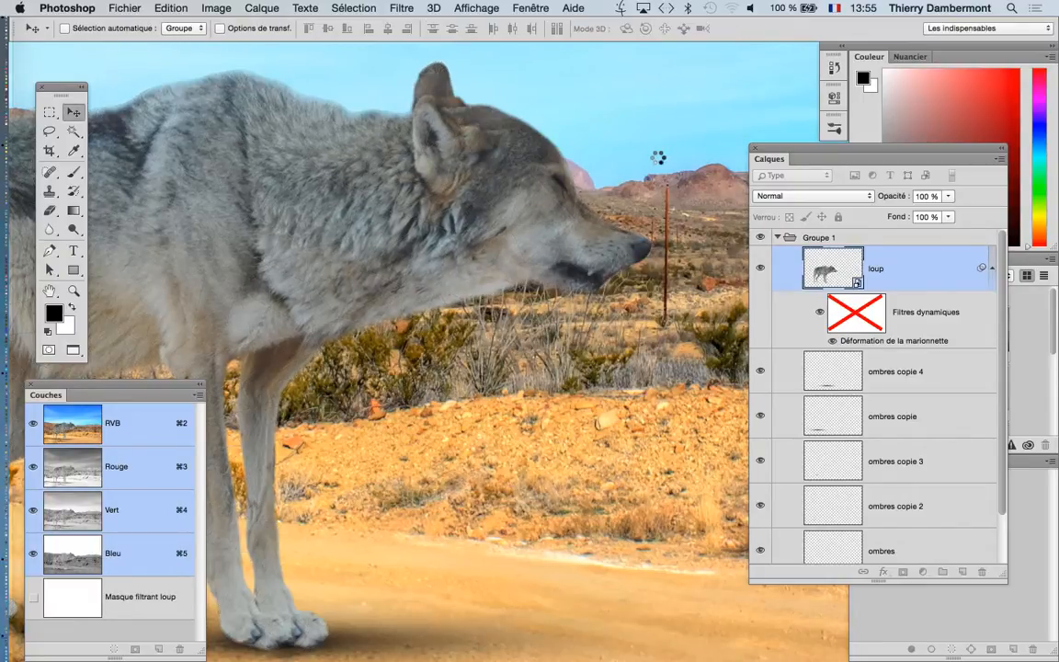
# Examine the warped wolf as a whole and close up along its back, shoulder and fur edges
pyautogui.press('super+minus')
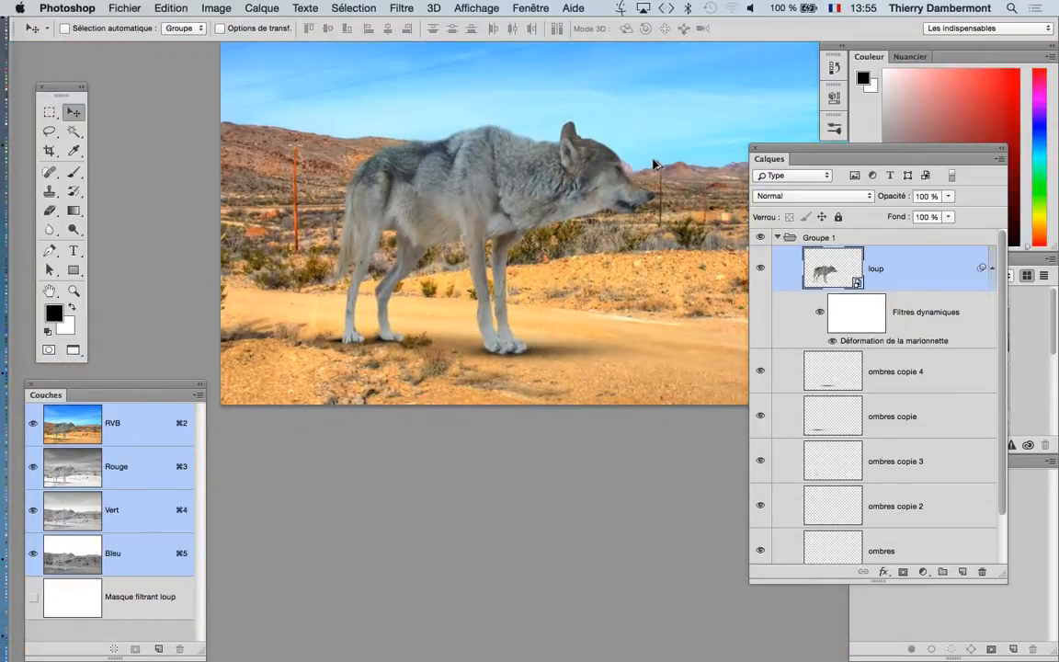
pyautogui.scroll(1, 492, 136)
pyautogui.scroll(4, 492, 135)
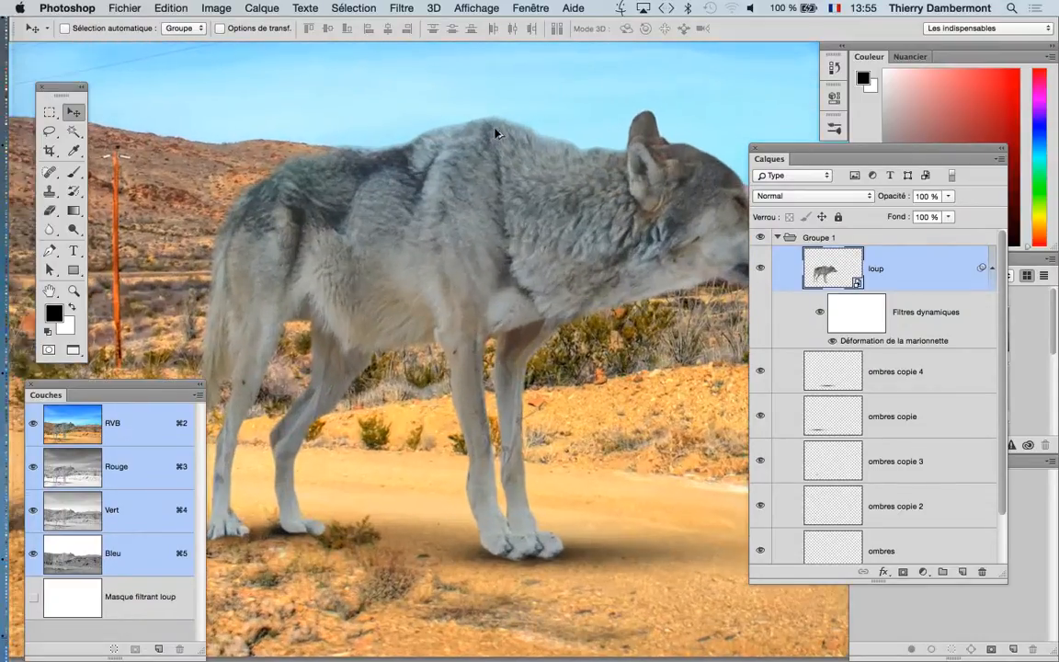
pyautogui.scroll(1, 494, 134)
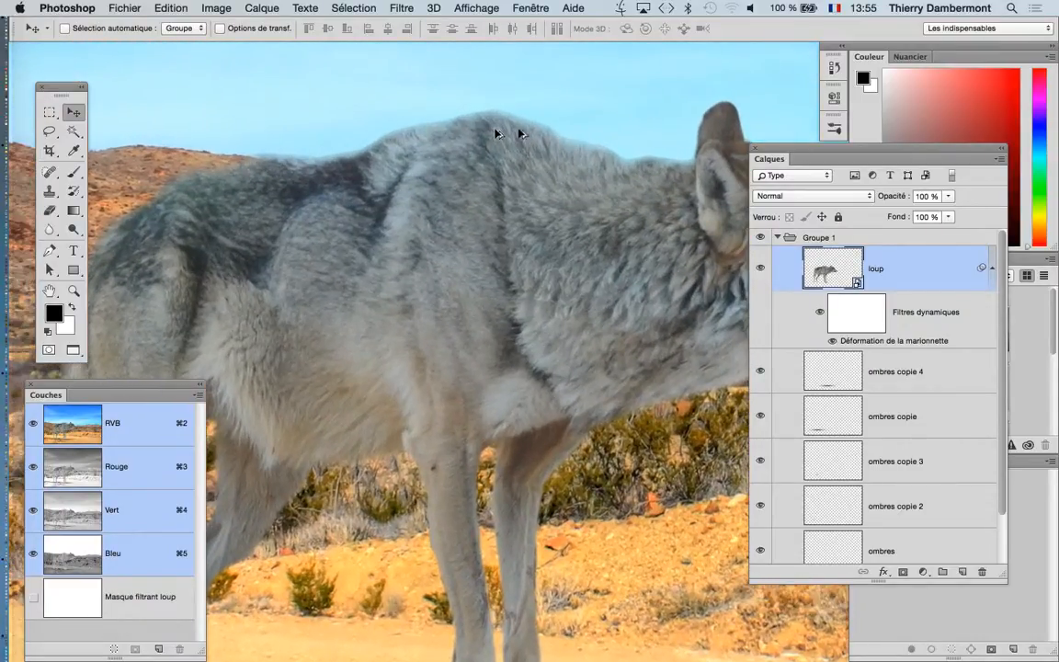
pyautogui.scroll(1, 577, 143)
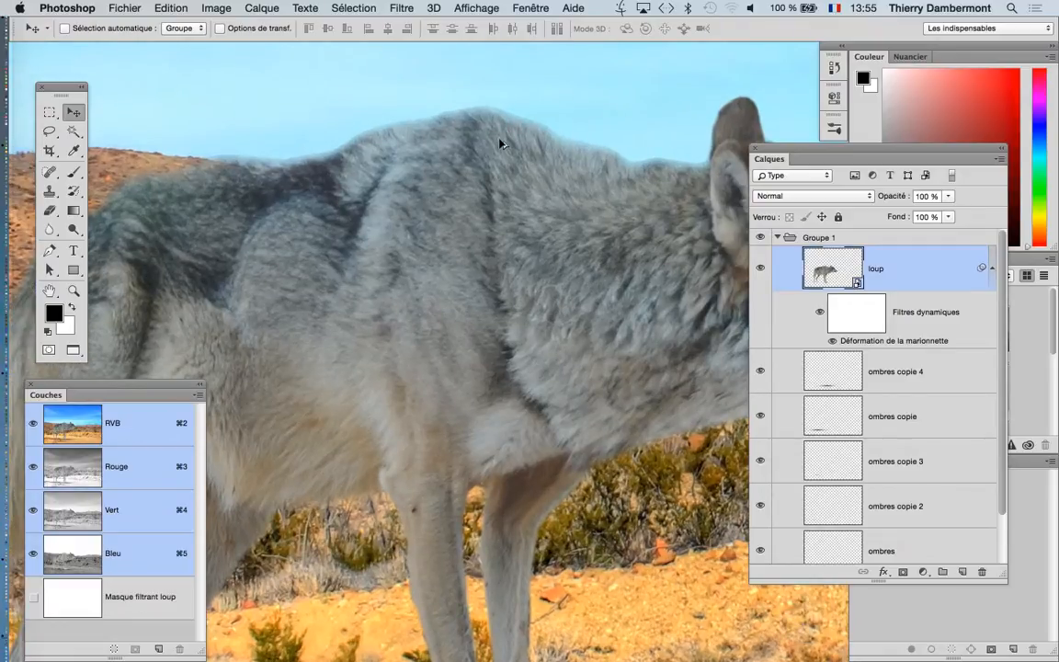
pyautogui.scroll(-1, 529, 140)
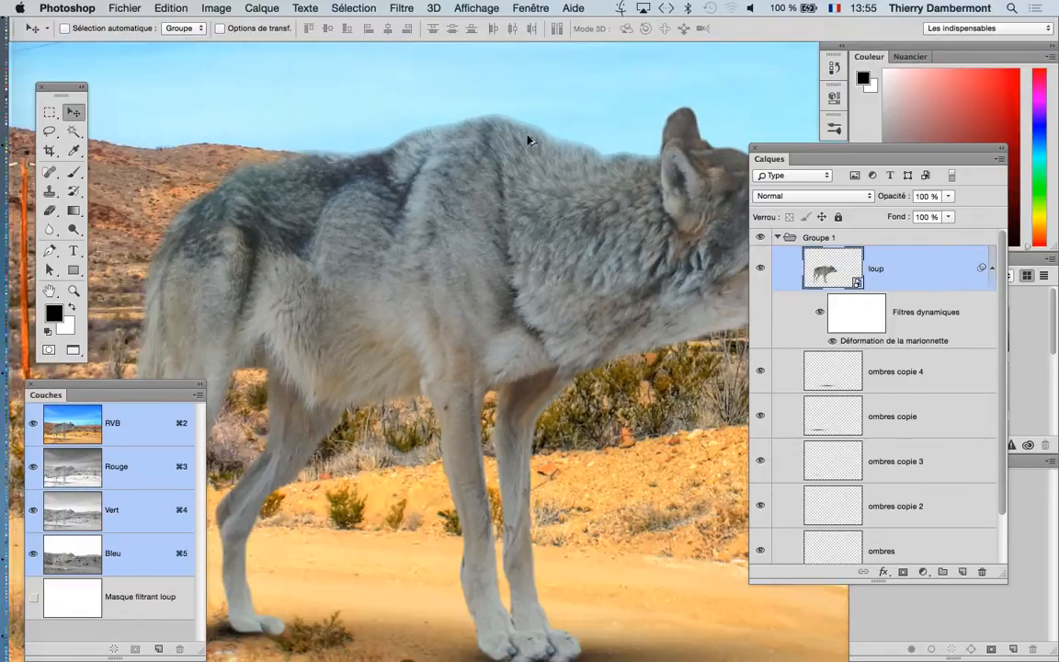
pyautogui.scroll(2, 480, 152)
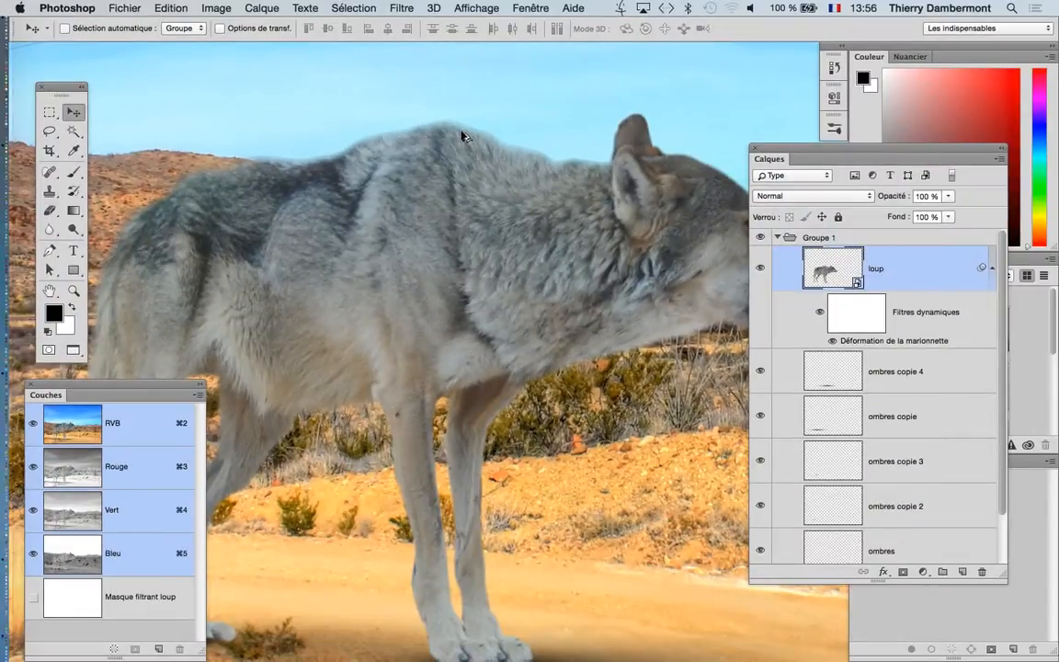
pyautogui.scroll(-5, 462, 138)
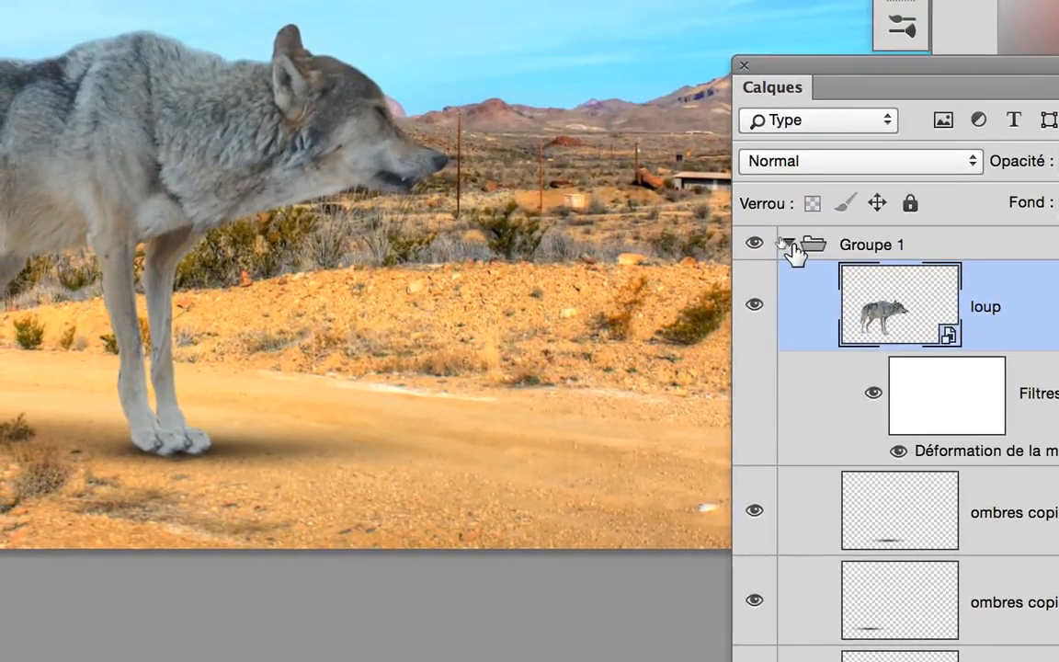
# Collapse Groupe 1, scale the whole group down with Free Transform, move it further along the dirt road and apply
pyautogui.click(788, 244)
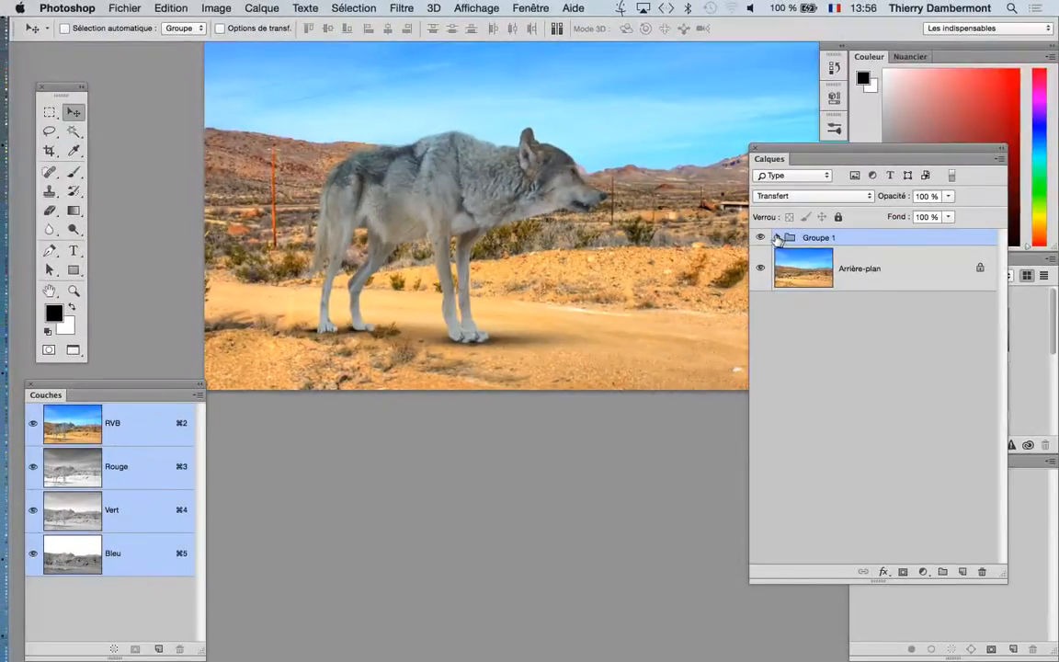
pyautogui.scroll(-2, 678, 239)
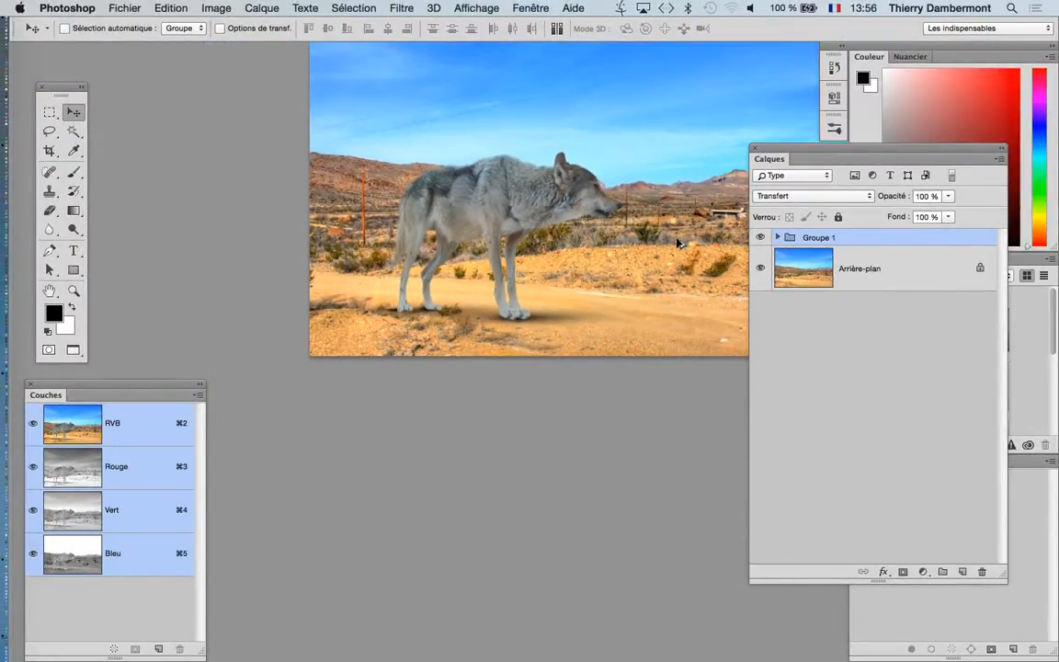
pyautogui.press('super+t')
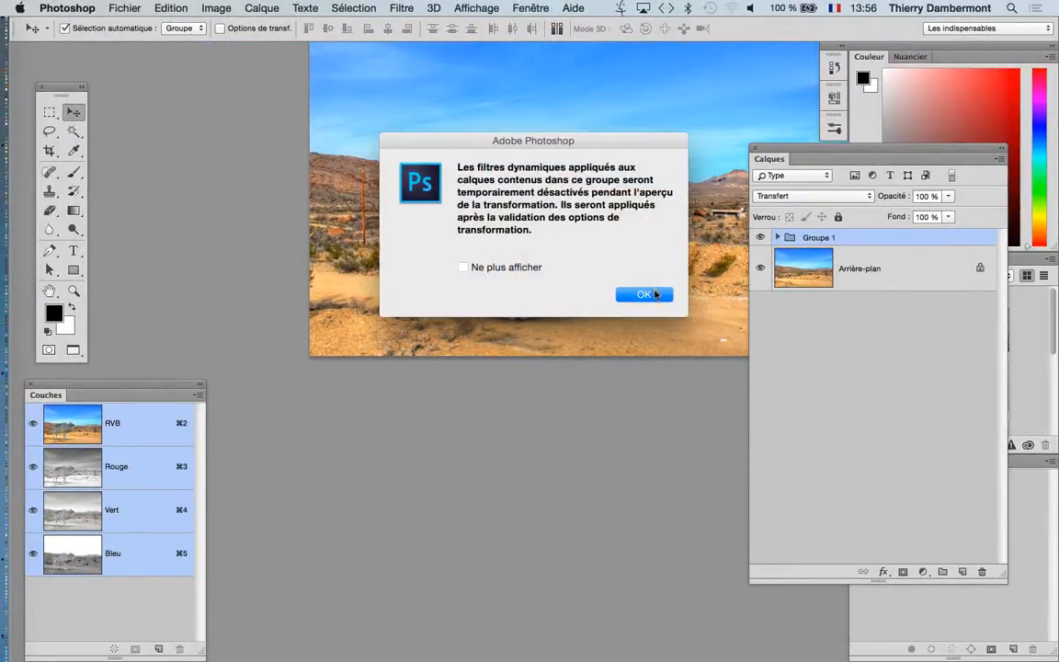
pyautogui.press('Return')
pyautogui.moveTo(680, 152); pyautogui.dragTo(616, 182)
pyautogui.moveTo(499, 232); pyautogui.dragTo(572, 223)
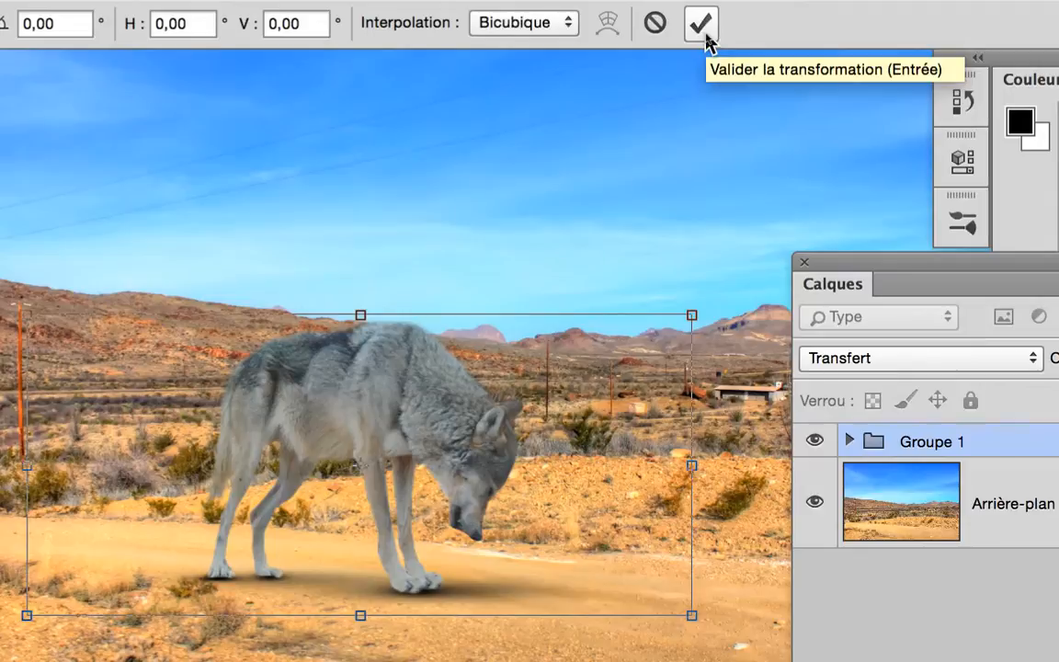
pyautogui.click(703, 27)
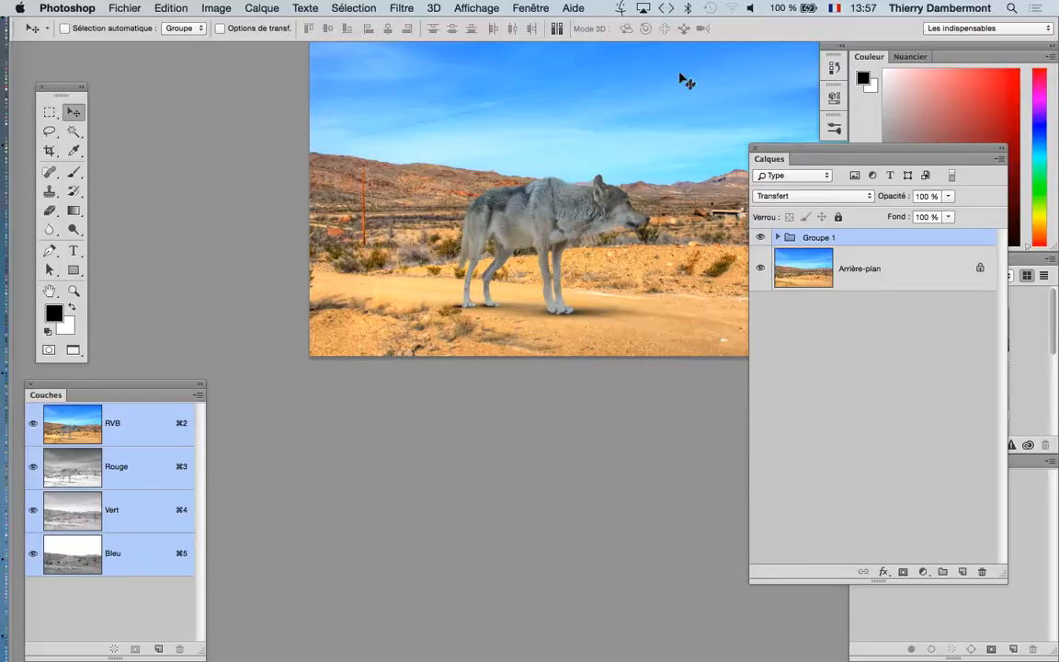
# Bring the full composite into view and save the document
pyautogui.moveTo(584, 173); pyautogui.dragTo(468, 158)
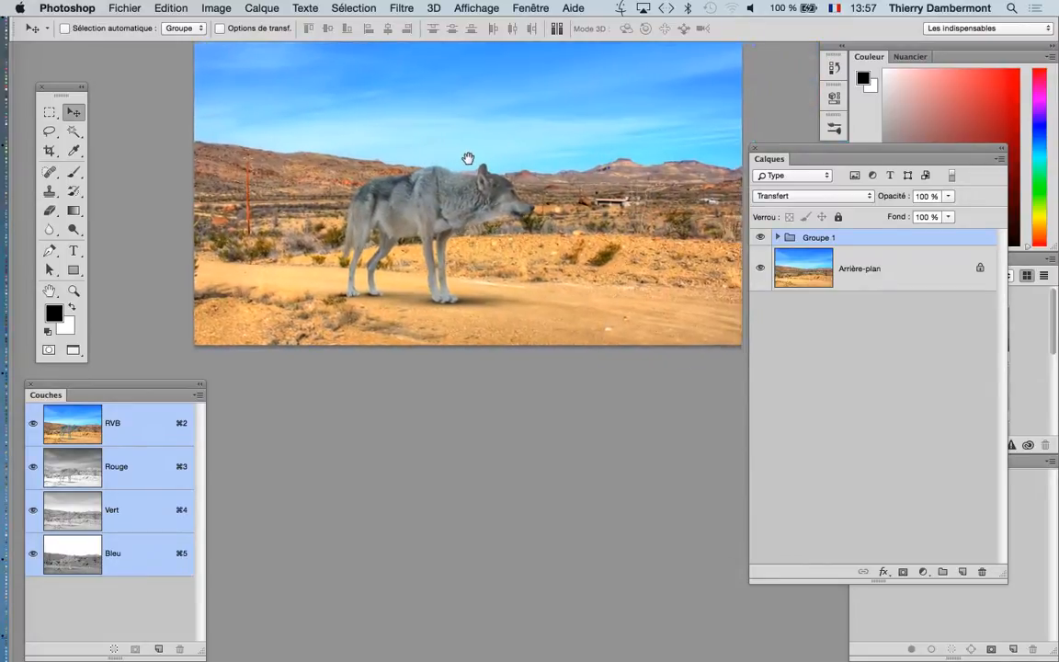
pyautogui.click(126, 7)
pyautogui.click(152, 159)
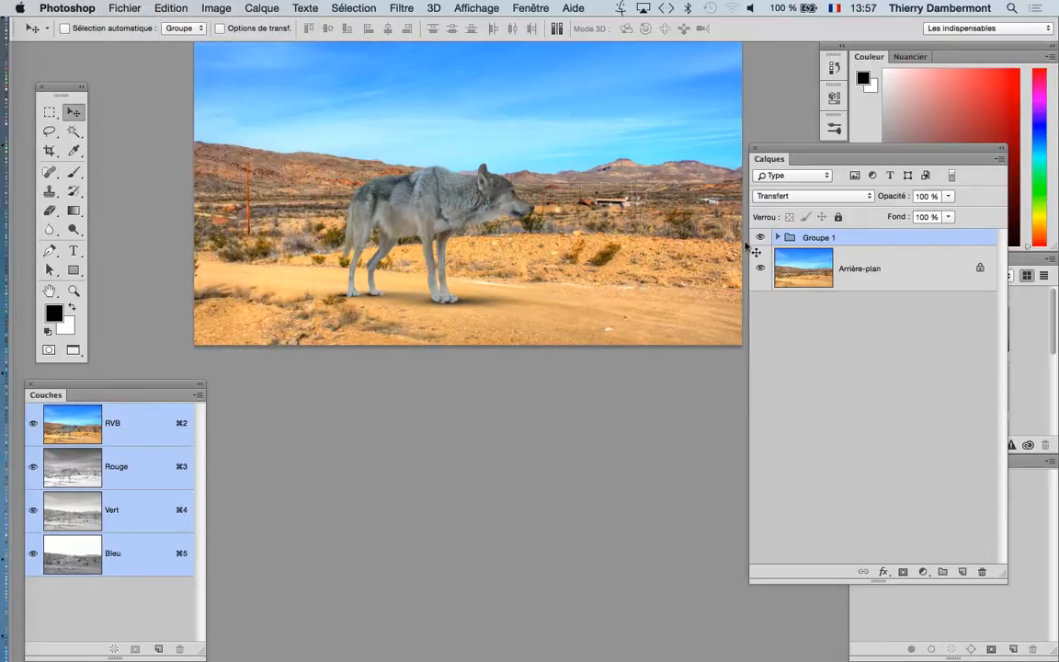